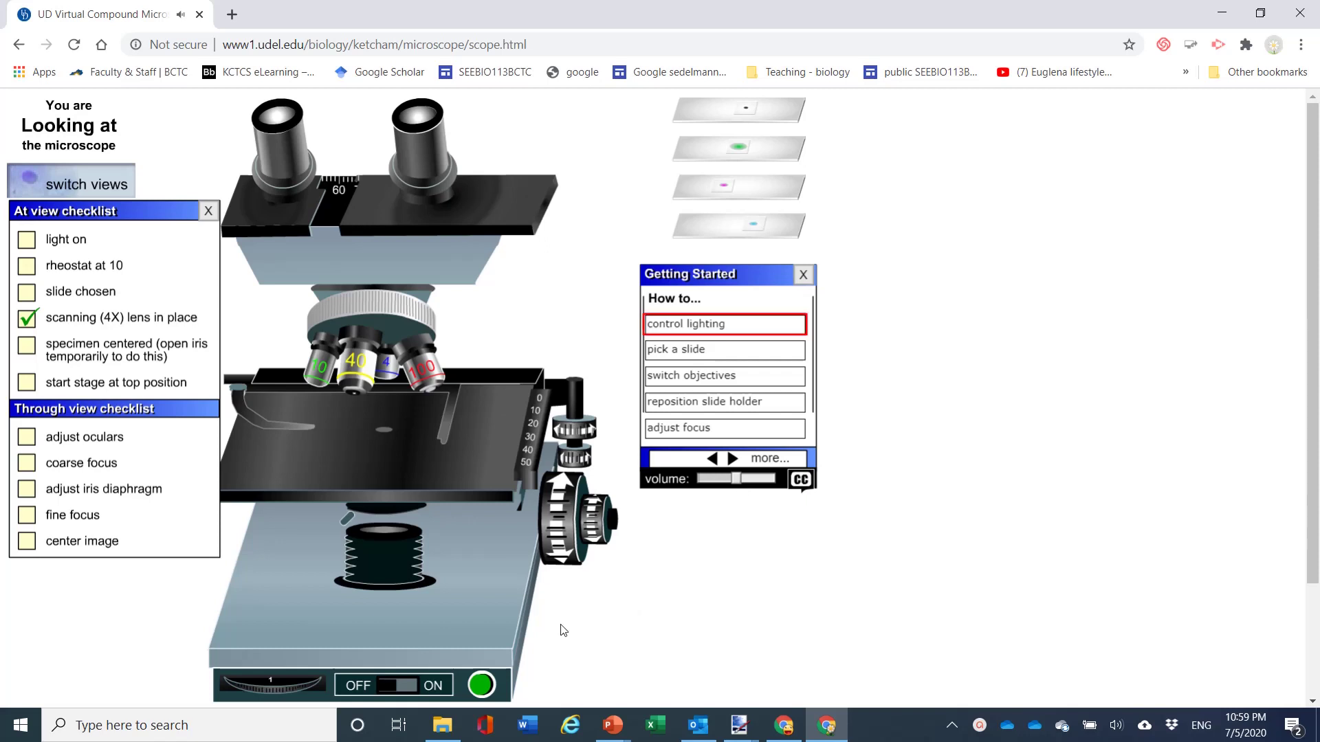
- Turn the light on with the rheostat at 10, place the letter e slide, and adjust the iris
{"action": "left_click", "coordinate": [390, 687]}
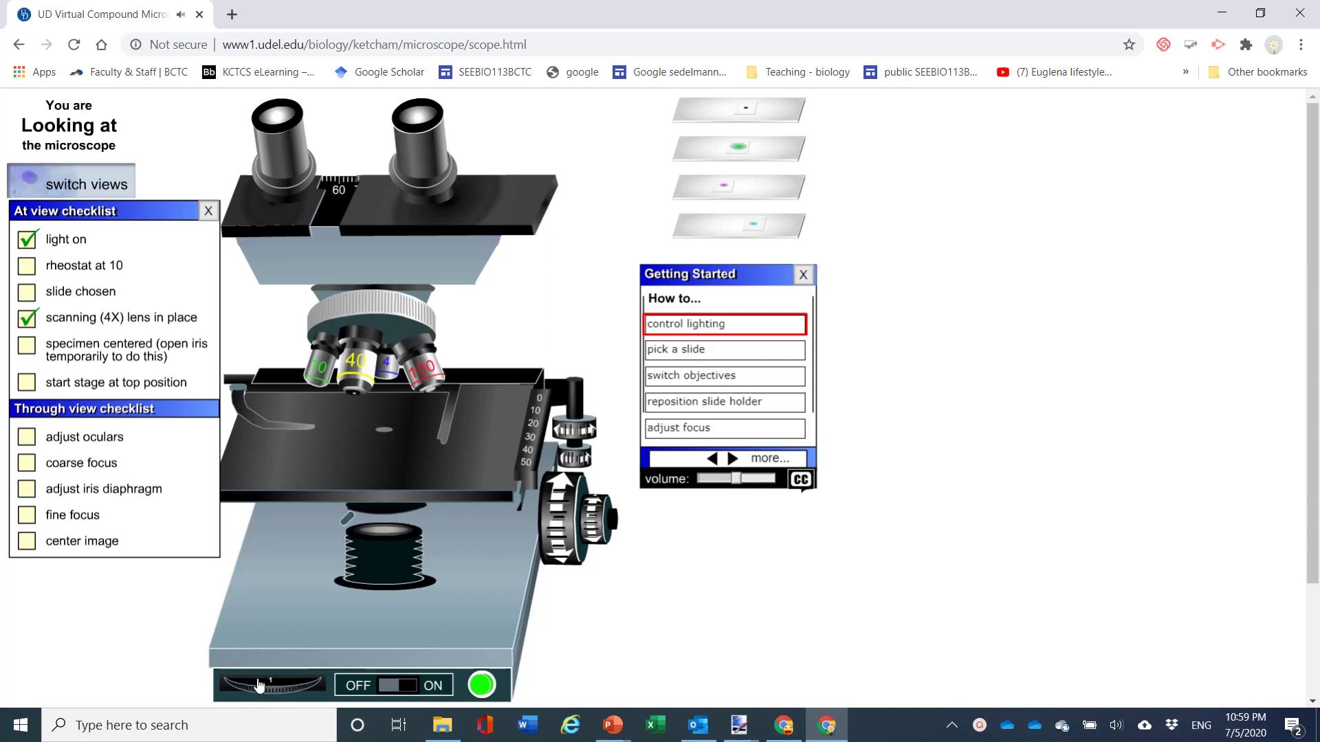
{"action": "left_click_drag", "start_coordinate": [254, 685], "coordinate": [268, 684]}
{"action": "left_click", "coordinate": [730, 116]}
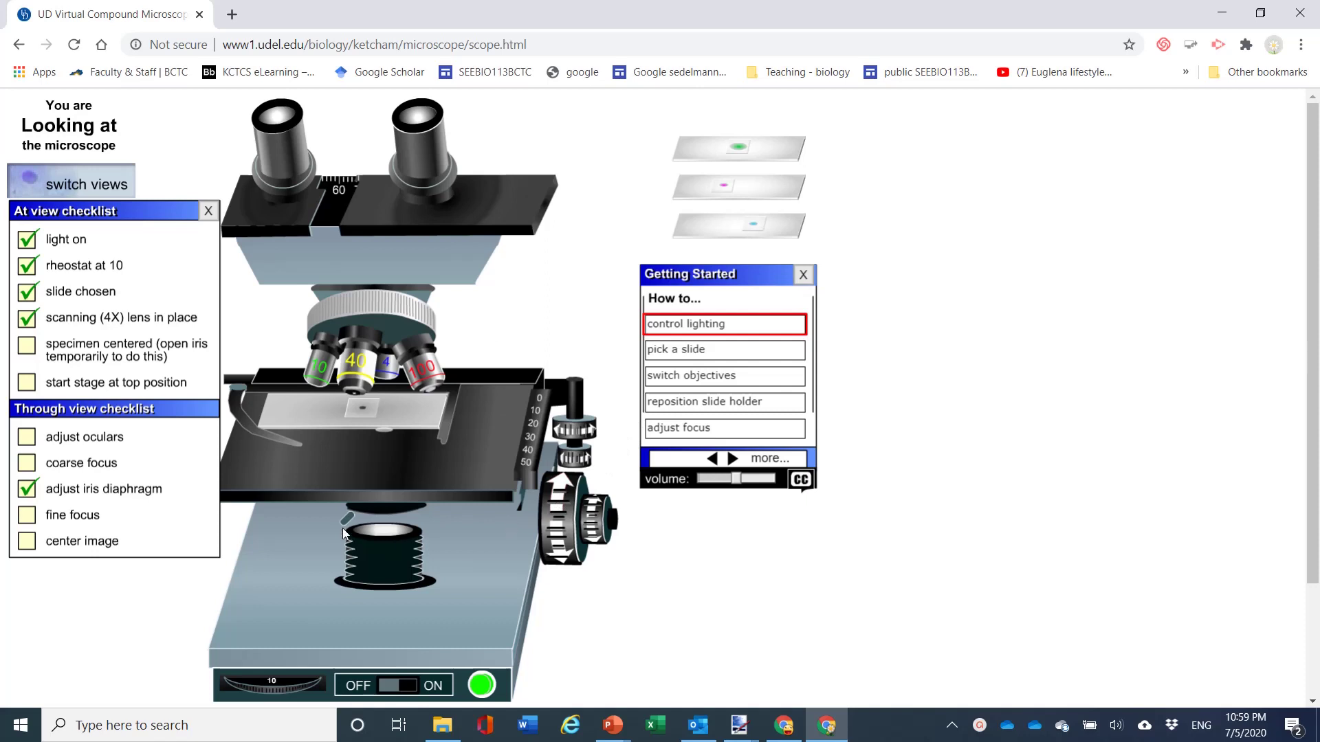
{"action": "left_click_drag", "start_coordinate": [342, 528], "coordinate": [408, 531]}
- Drag the slide holder to center the letter e, then raise the stage fully with coarse focus
{"action": "left_click_drag", "start_coordinate": [562, 433], "coordinate": [584, 465]}
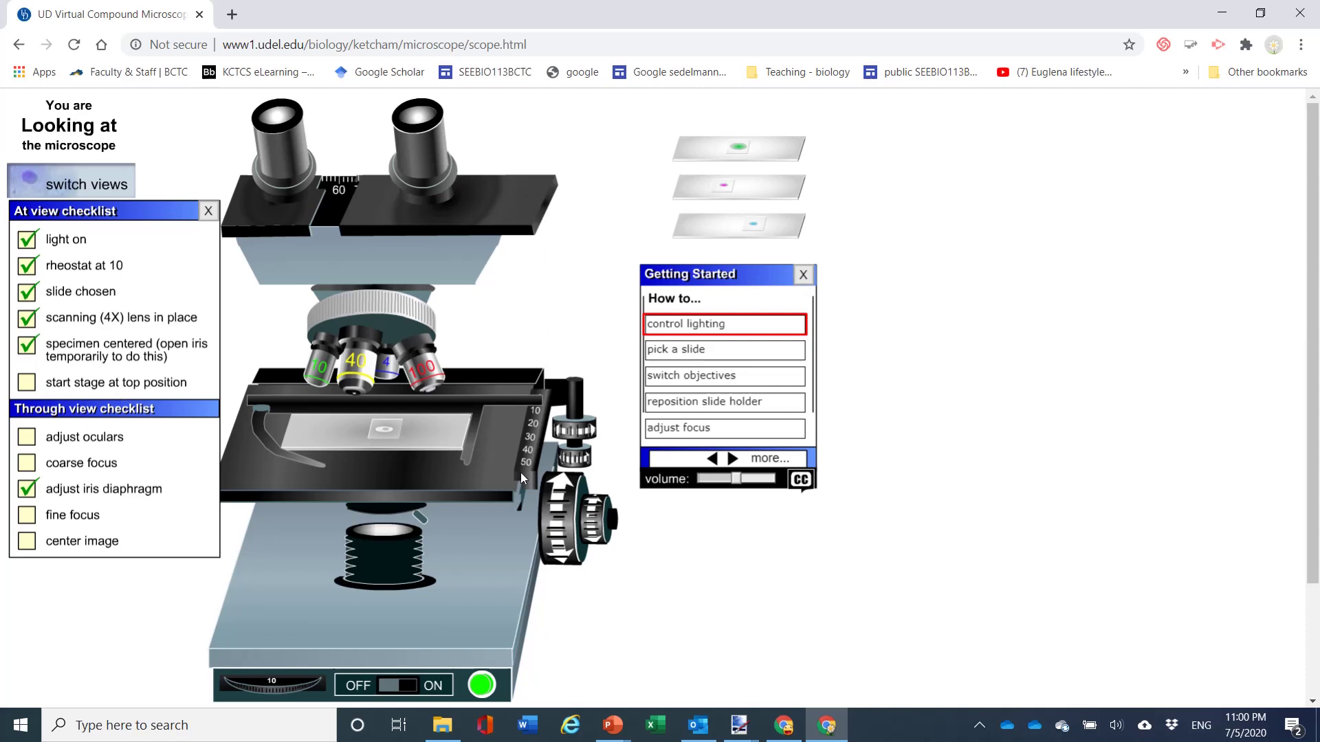
{"action": "left_click_drag", "start_coordinate": [558, 493], "coordinate": [558, 492]}
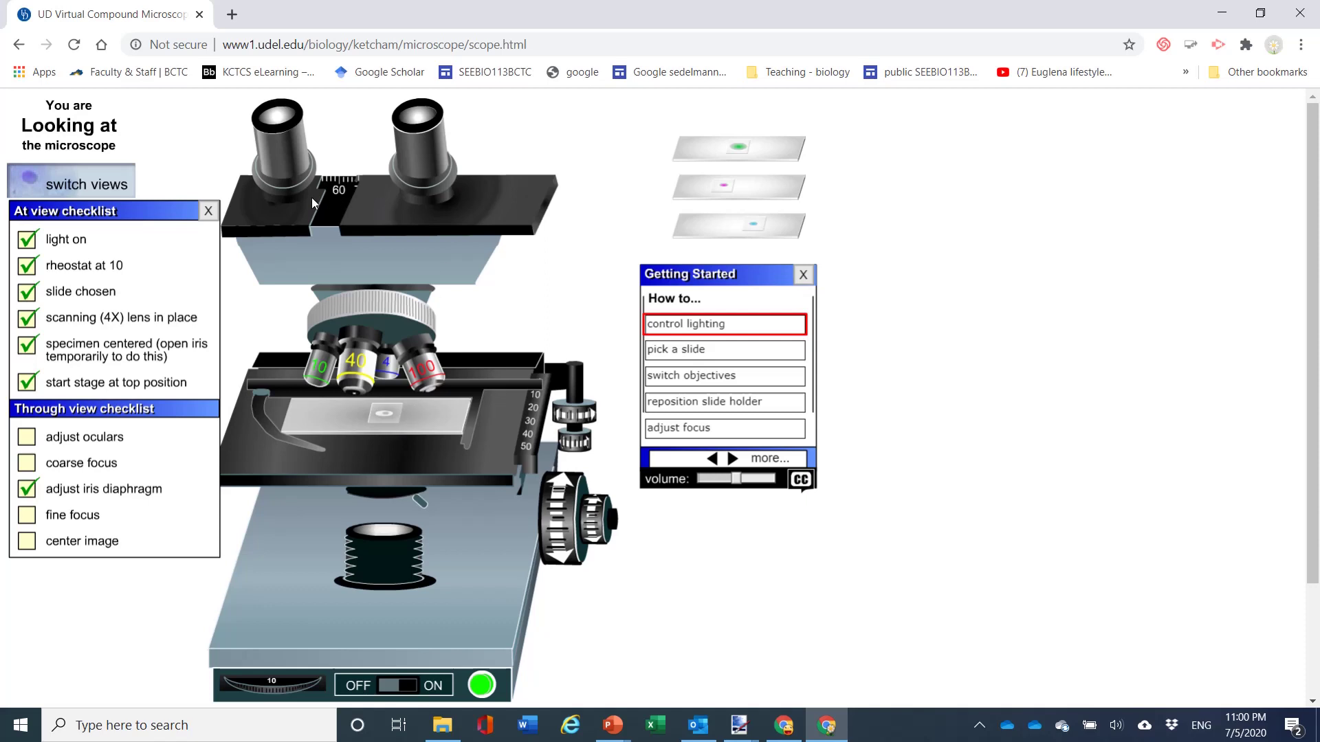
- Switch to the view through the eyepieces
{"action": "left_click", "coordinate": [65, 182]}
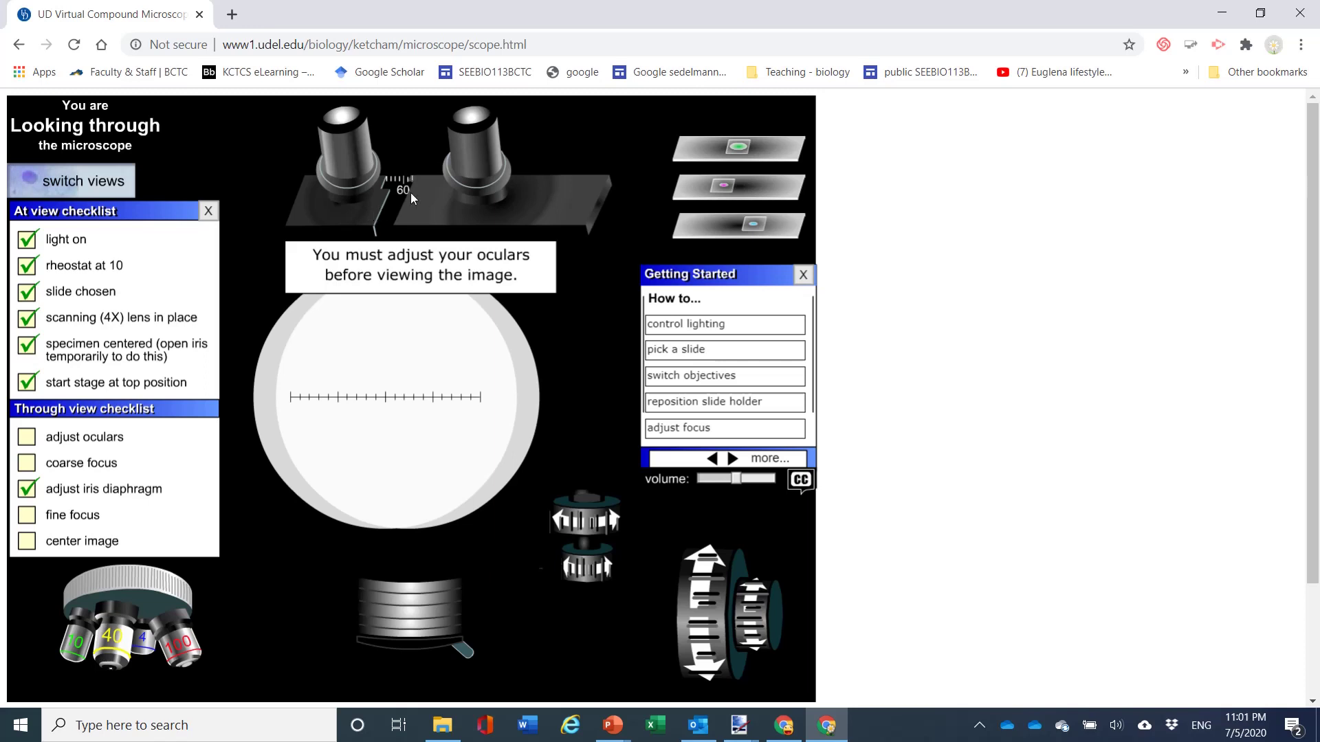
- Set the ocular spacing and coarse-focus until a faint letter e appears
{"action": "left_click_drag", "start_coordinate": [479, 171], "coordinate": [484, 173]}
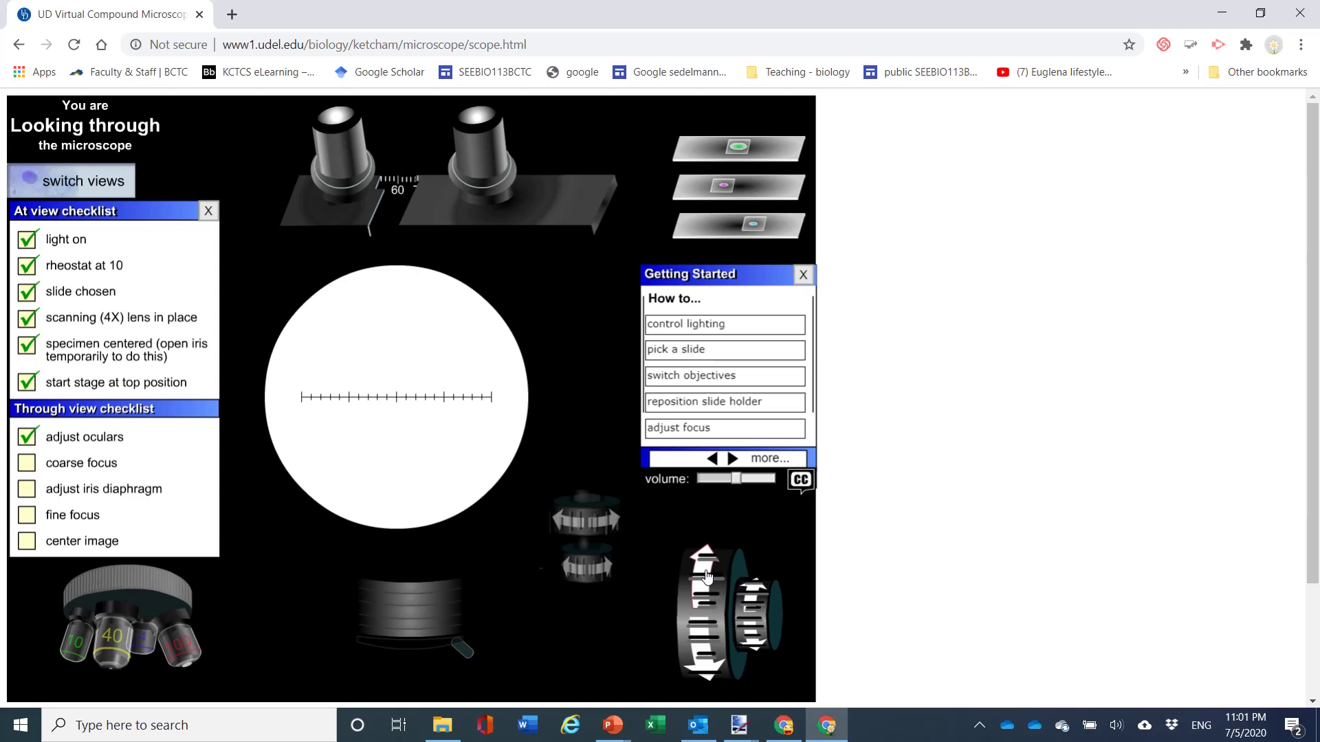
{"action": "left_click", "coordinate": [708, 662]}
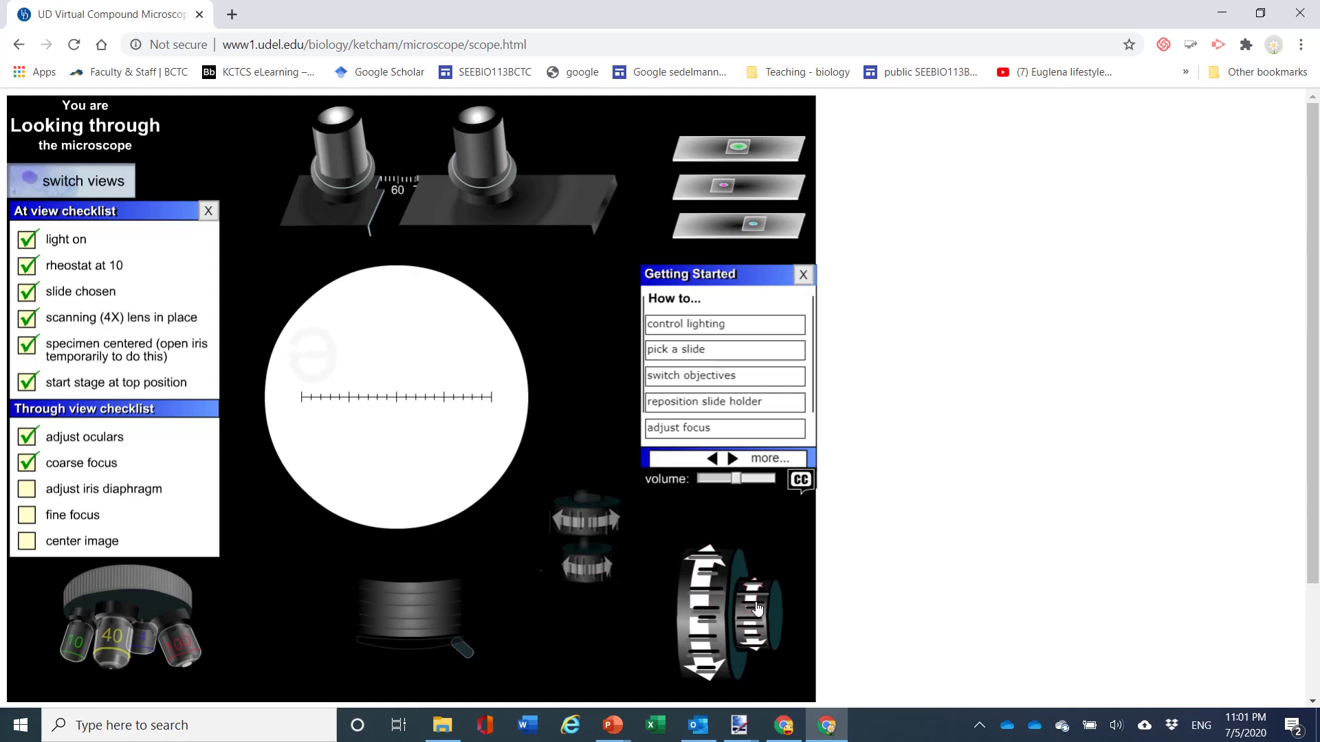
- Adjust the iris diaphragm, then fine-focus repeatedly until the reversed letter e is dark and sharp
{"action": "left_click_drag", "start_coordinate": [456, 653], "coordinate": [369, 664]}
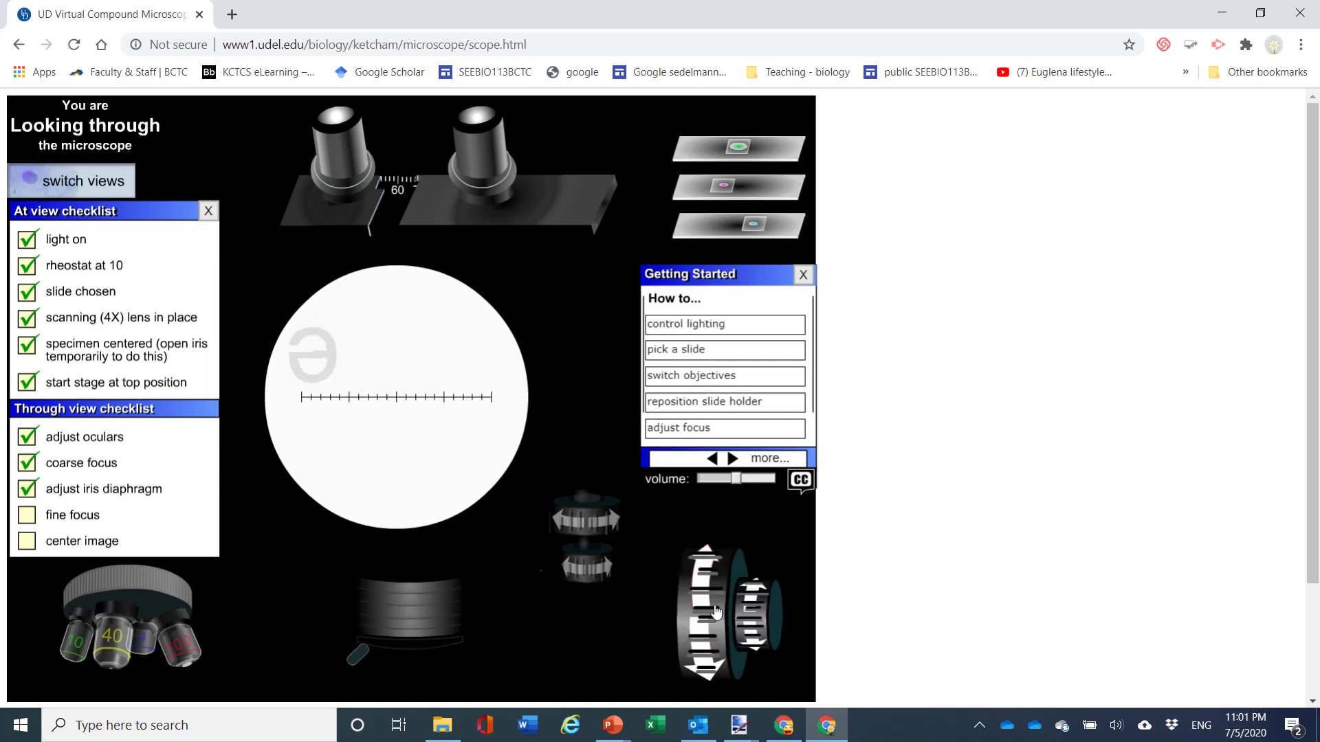
{"action": "left_click", "coordinate": [762, 595]}
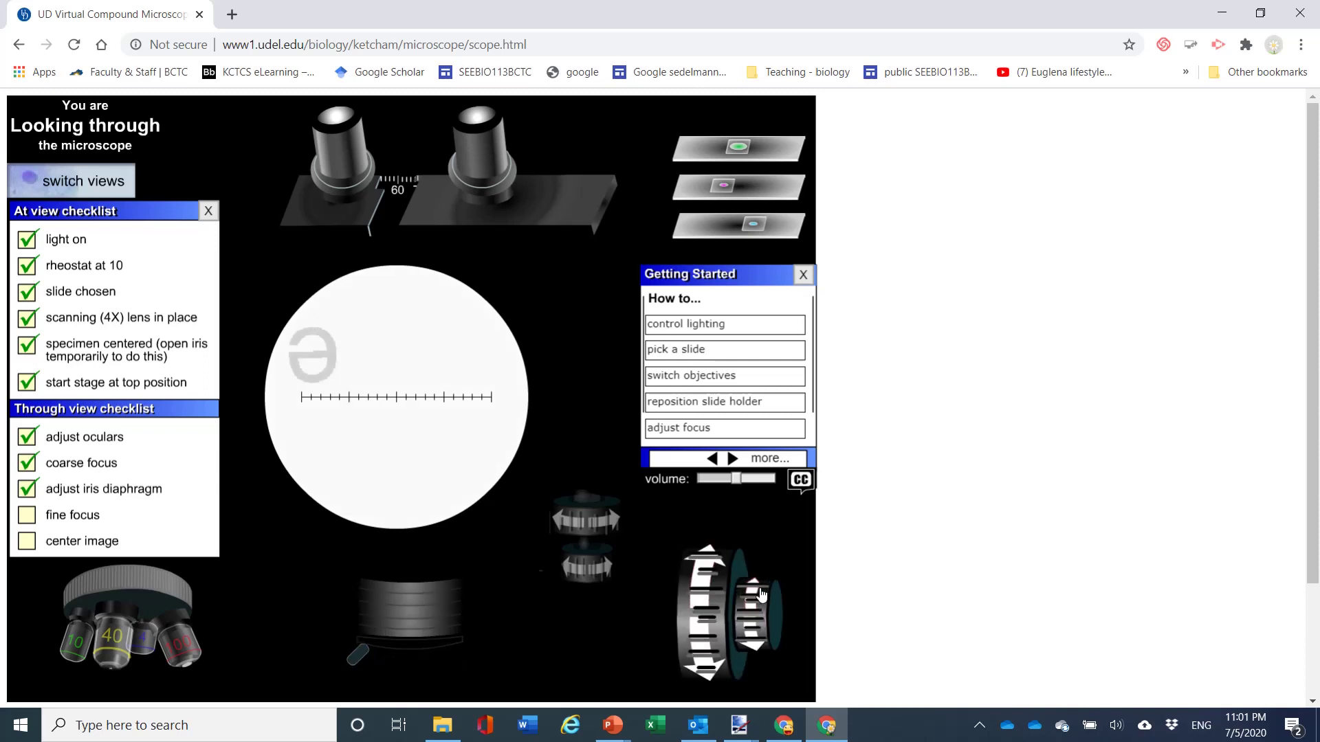
{"action": "left_click", "coordinate": [762, 596]}
{"action": "left_click", "coordinate": [762, 595]}
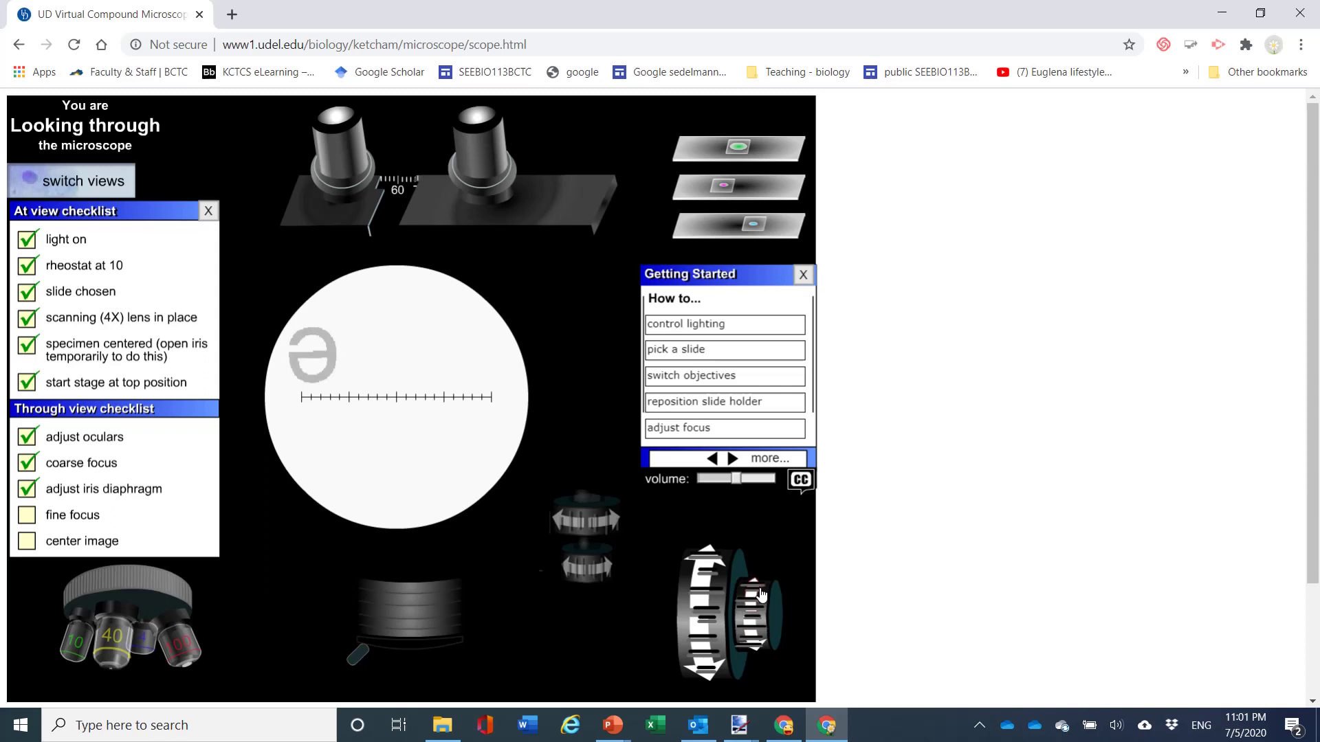
{"action": "left_click", "coordinate": [762, 595]}
{"action": "left_click", "coordinate": [761, 595]}
{"action": "left_click", "coordinate": [761, 595]}
{"action": "left_click", "coordinate": [762, 595]}
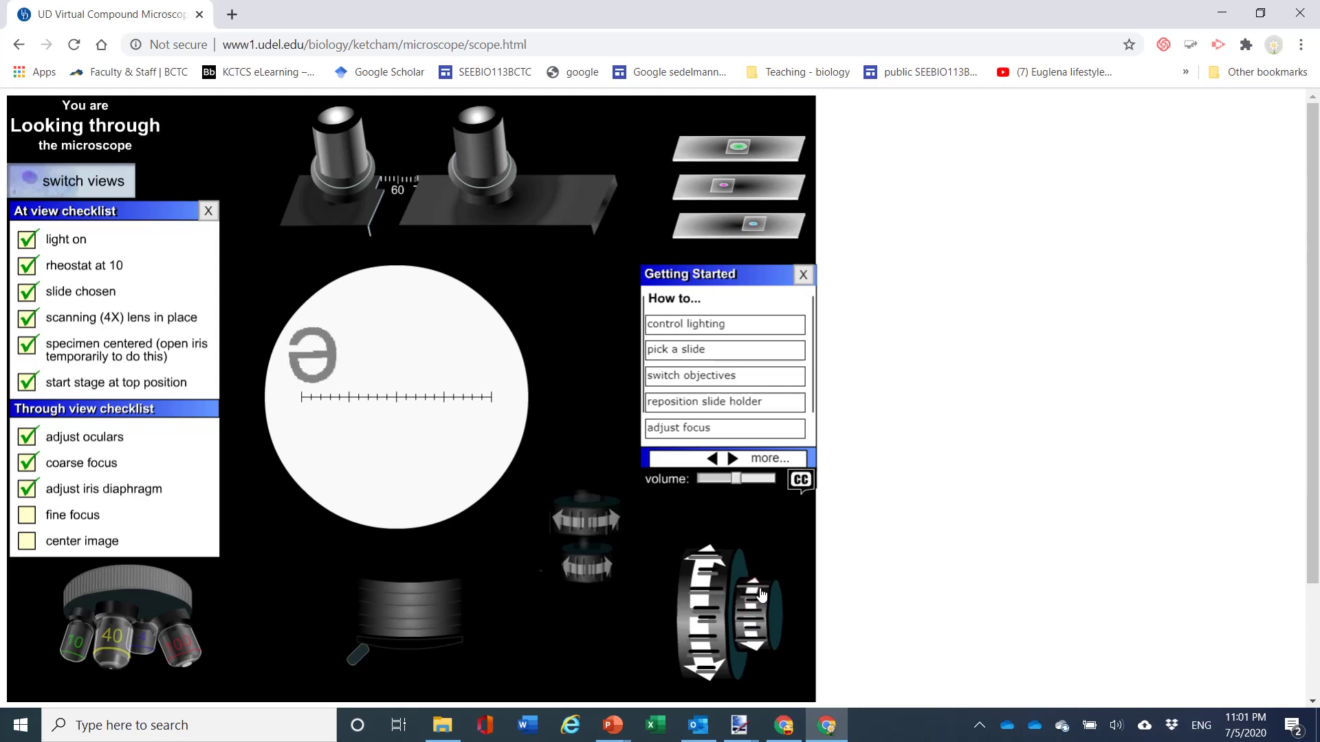
{"action": "left_click", "coordinate": [762, 595]}
{"action": "left_click", "coordinate": [761, 595]}
{"action": "left_click", "coordinate": [761, 596]}
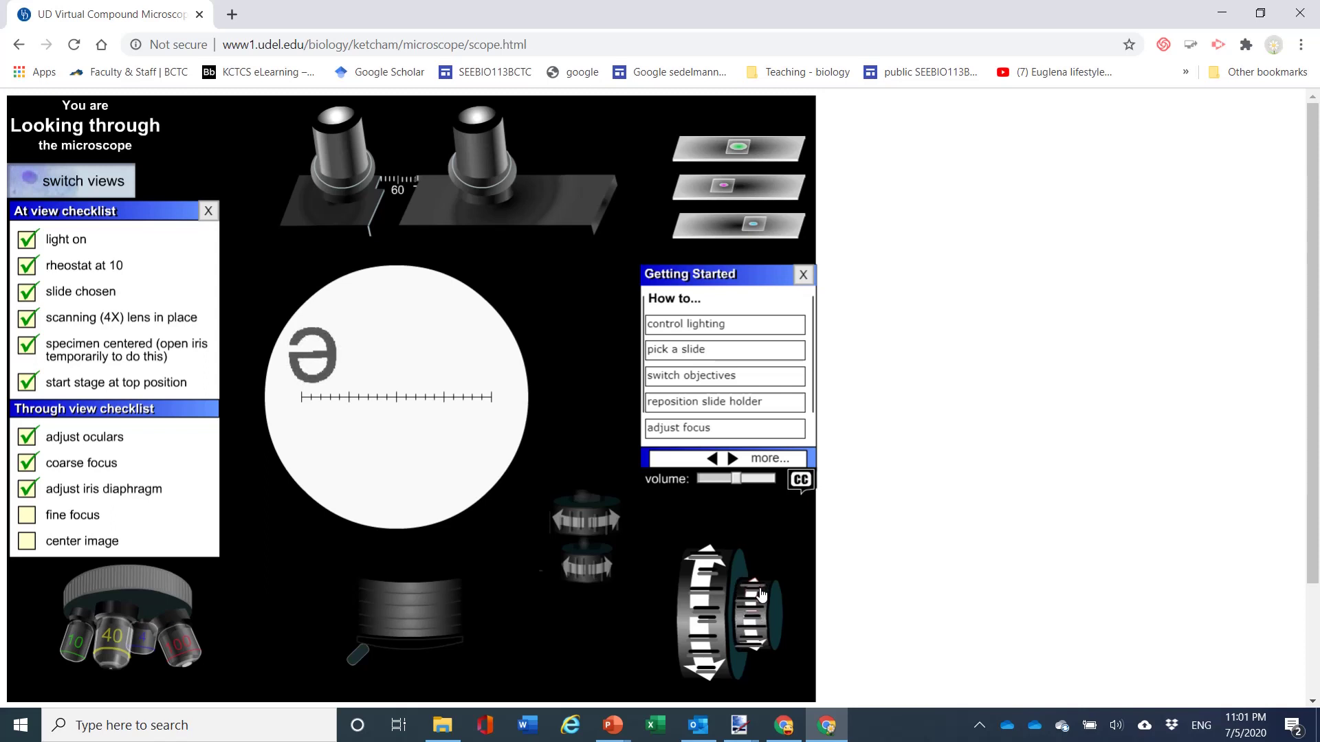
{"action": "left_click", "coordinate": [761, 595]}
{"action": "left_click", "coordinate": [761, 595]}
{"action": "left_click", "coordinate": [761, 595]}
{"action": "left_click", "coordinate": [761, 595]}
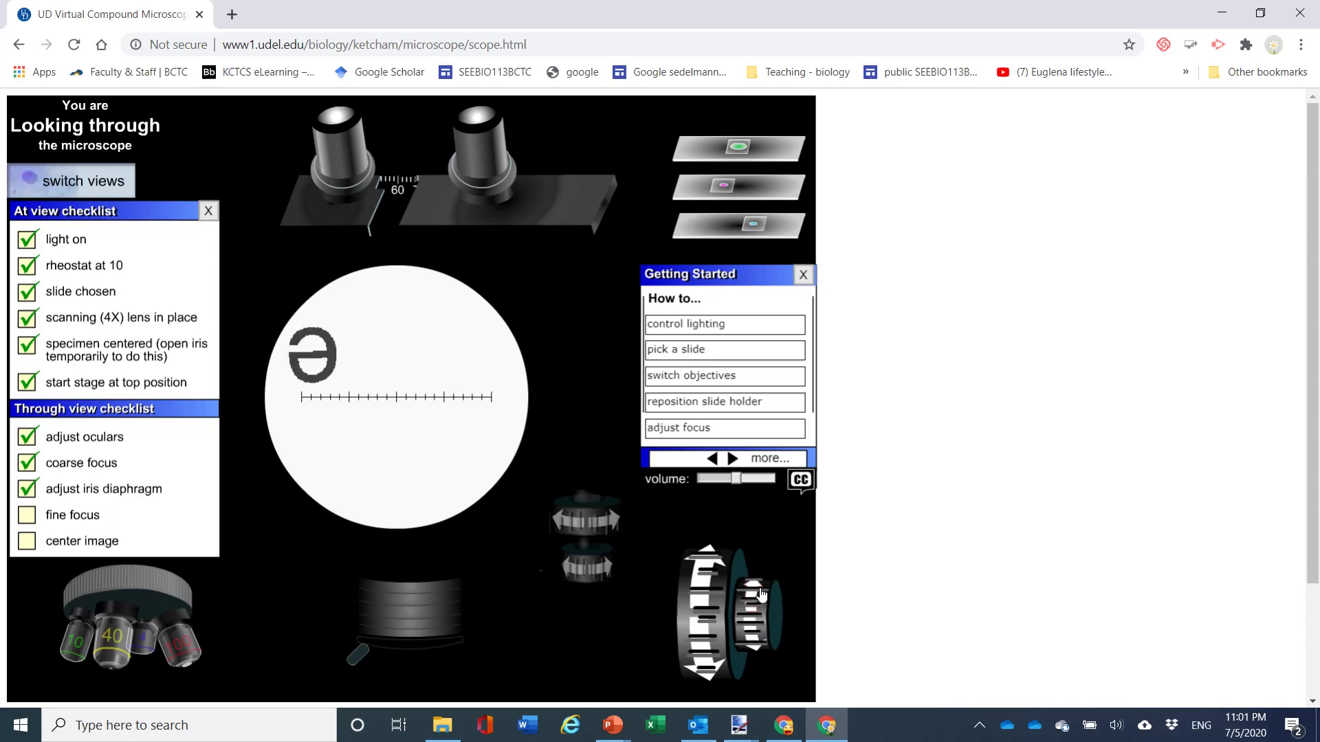
{"action": "left_click", "coordinate": [761, 595]}
{"action": "left_click", "coordinate": [761, 596]}
{"action": "left_click", "coordinate": [762, 595]}
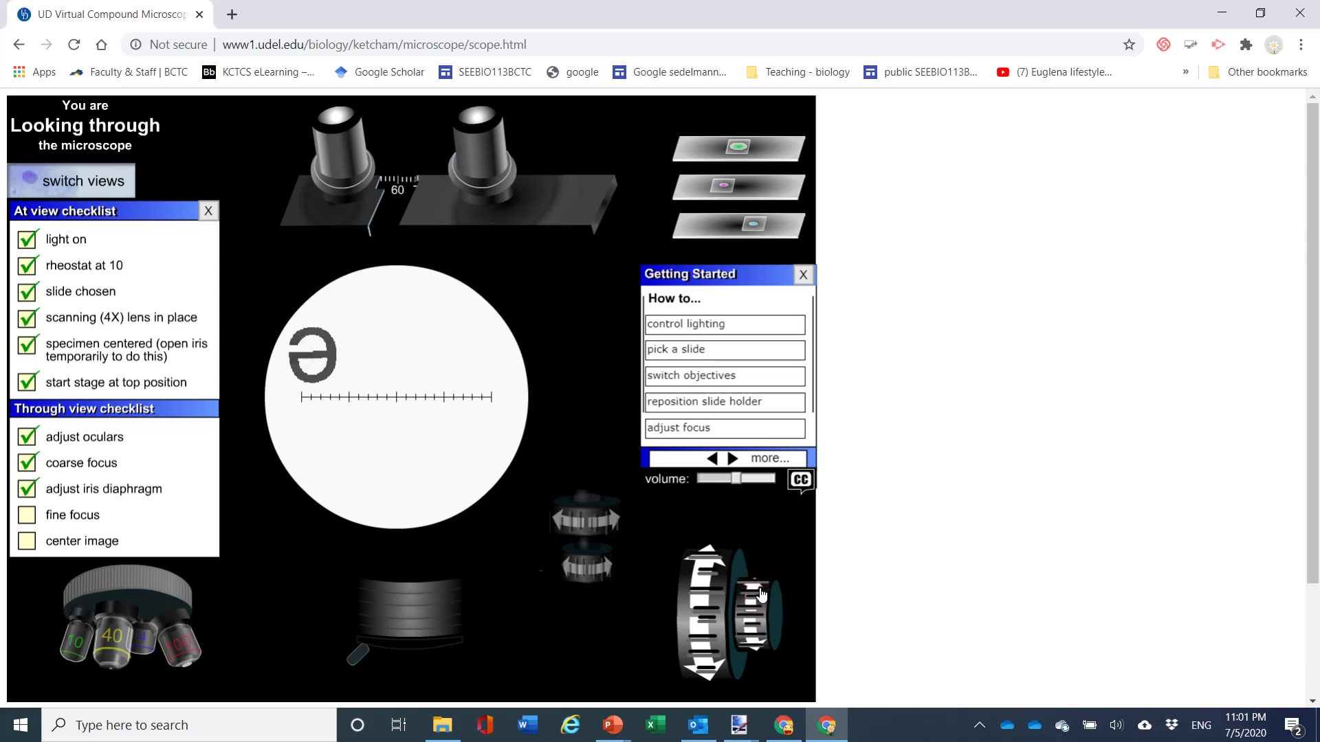
{"action": "left_click", "coordinate": [761, 596]}
{"action": "left_click", "coordinate": [762, 595]}
{"action": "left_click", "coordinate": [762, 596]}
{"action": "left_click", "coordinate": [761, 595]}
{"action": "left_click", "coordinate": [762, 595]}
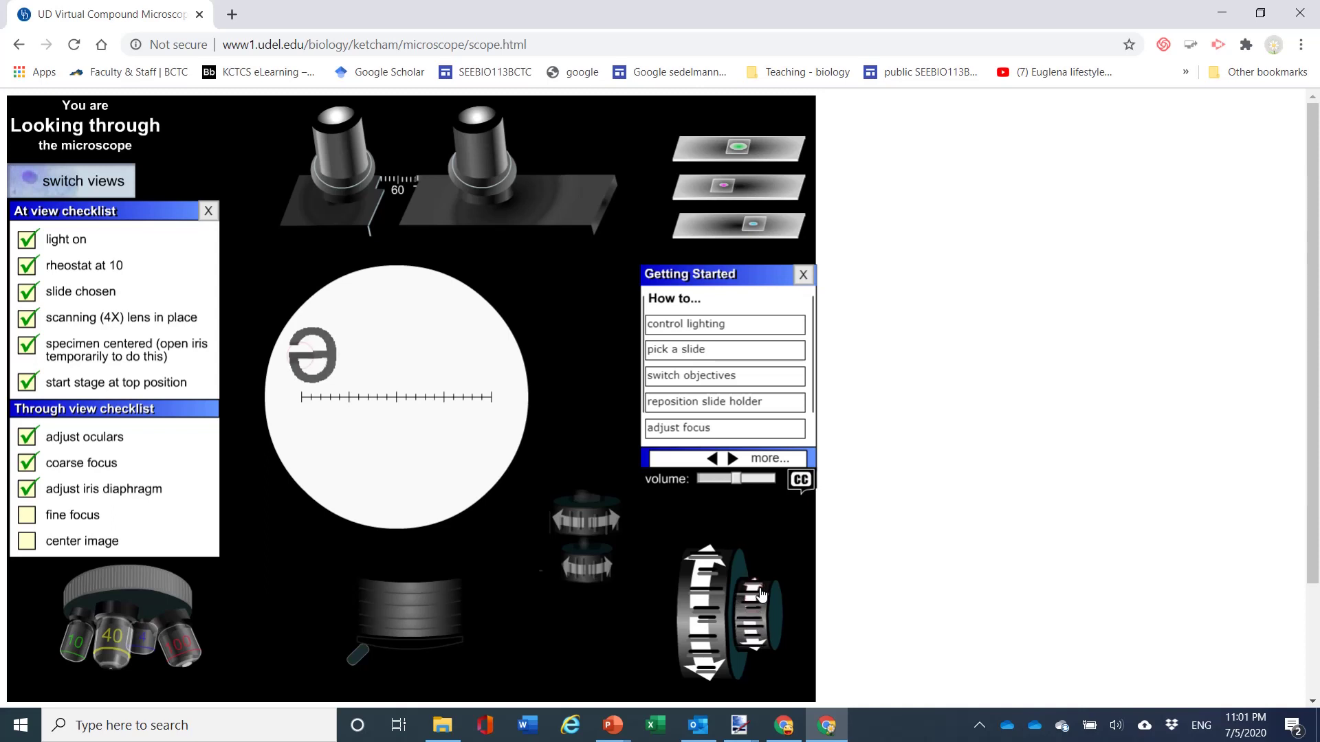
{"action": "left_click", "coordinate": [762, 595]}
{"action": "left_click", "coordinate": [762, 595]}
{"action": "left_click", "coordinate": [761, 595]}
{"action": "left_click", "coordinate": [762, 595]}
{"action": "left_click", "coordinate": [762, 595]}
{"action": "left_click", "coordinate": [761, 595]}
{"action": "left_click", "coordinate": [762, 595]}
{"action": "left_click", "coordinate": [761, 595]}
{"action": "left_click", "coordinate": [761, 595]}
{"action": "left_click", "coordinate": [762, 595]}
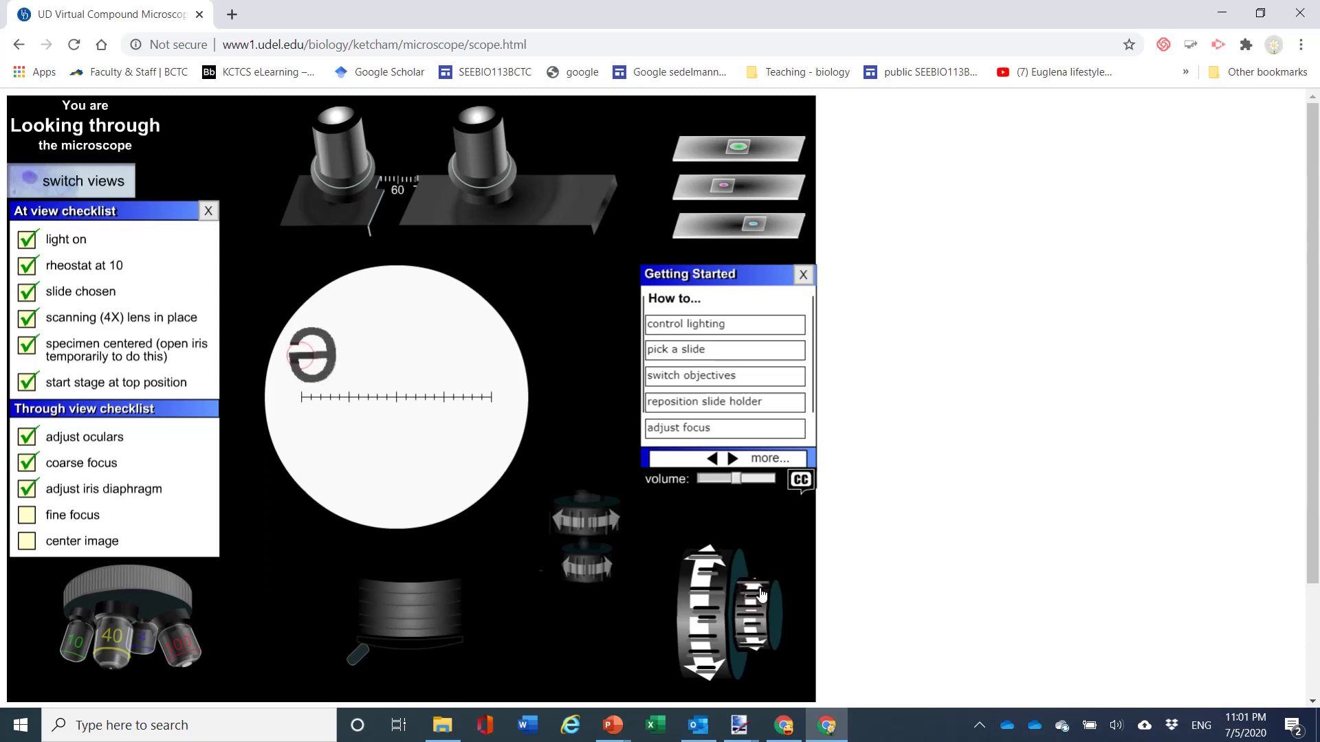
{"action": "left_click", "coordinate": [762, 595]}
{"action": "left_click", "coordinate": [762, 595]}
{"action": "left_click", "coordinate": [762, 595]}
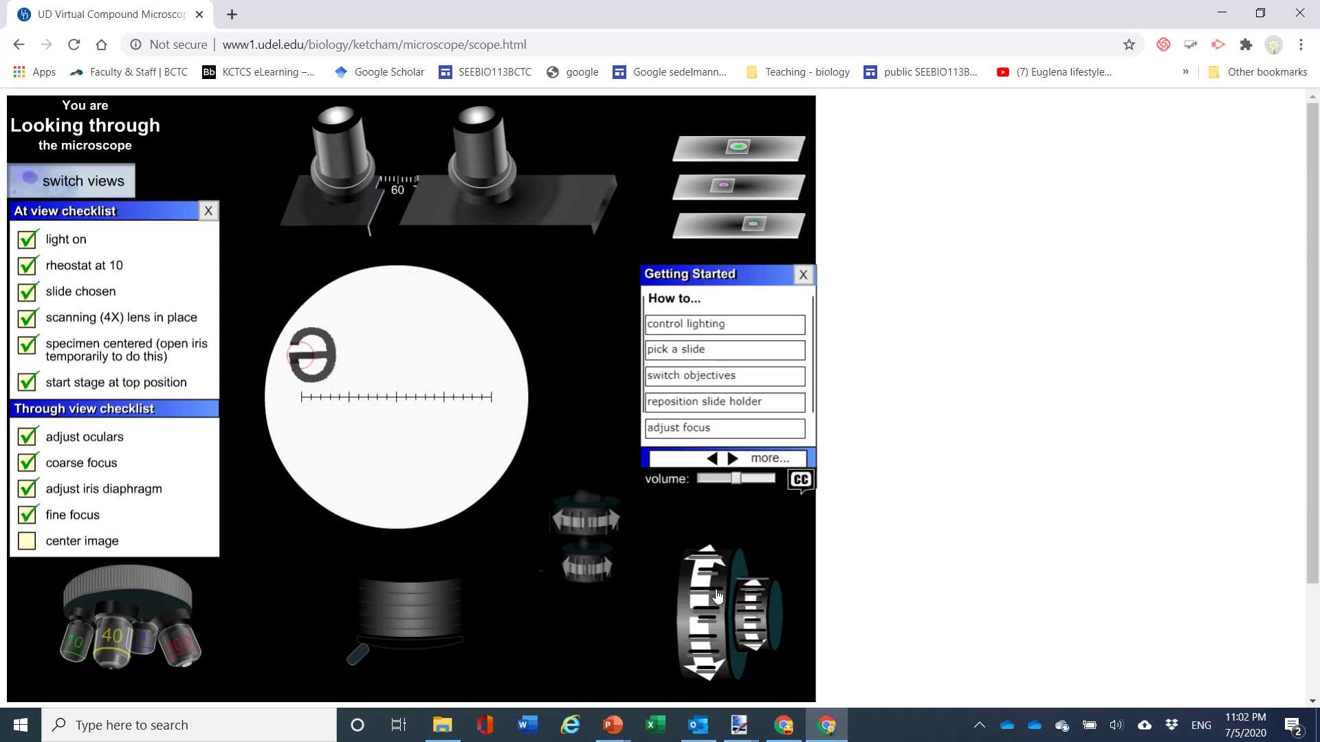
- Move the letter e down onto the scale line using the upper stage knob
{"action": "left_click", "coordinate": [608, 526]}
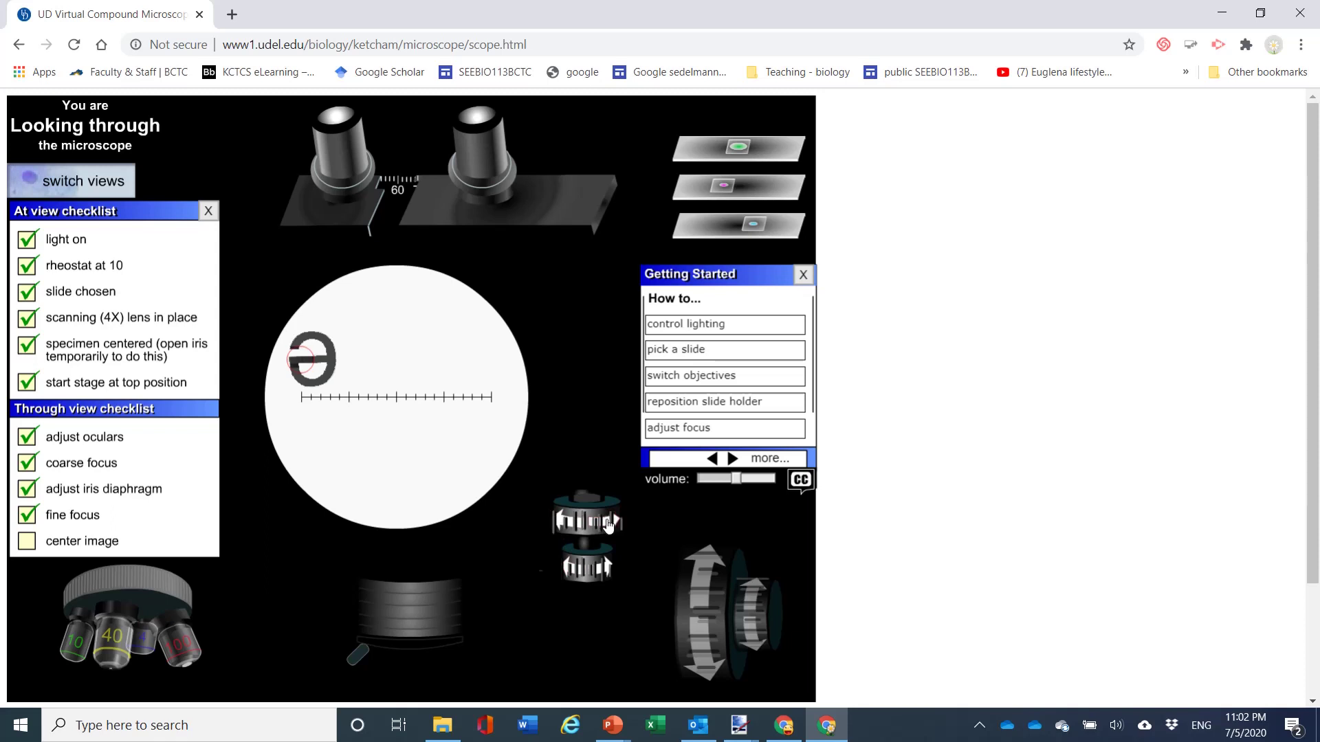
{"action": "left_click", "coordinate": [608, 526]}
{"action": "left_click", "coordinate": [608, 526]}
{"action": "left_click", "coordinate": [608, 527]}
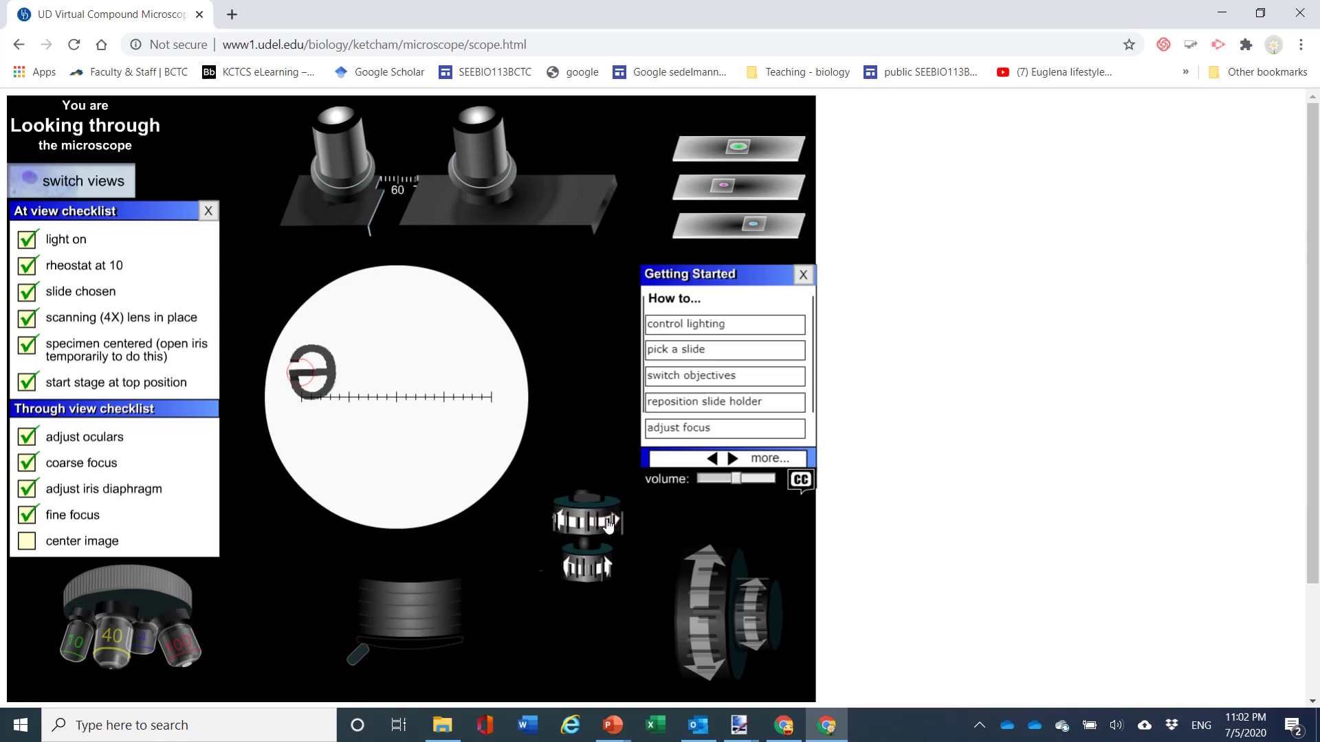
{"action": "left_click", "coordinate": [607, 527]}
{"action": "left_click", "coordinate": [608, 527]}
{"action": "left_click", "coordinate": [608, 526]}
{"action": "left_click", "coordinate": [608, 526]}
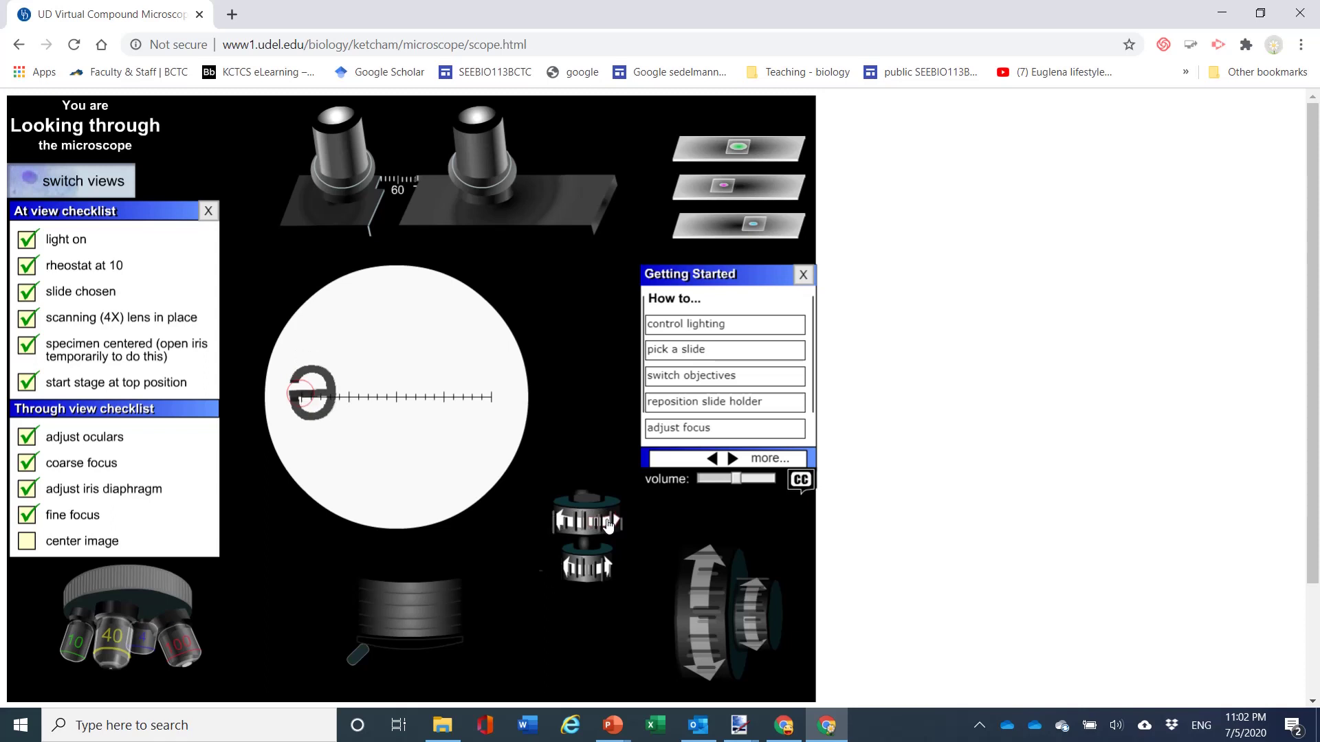
{"action": "left_click", "coordinate": [607, 526]}
- Move the letter e right with the lower stage knob until centered on the scale
{"action": "left_click", "coordinate": [577, 569]}
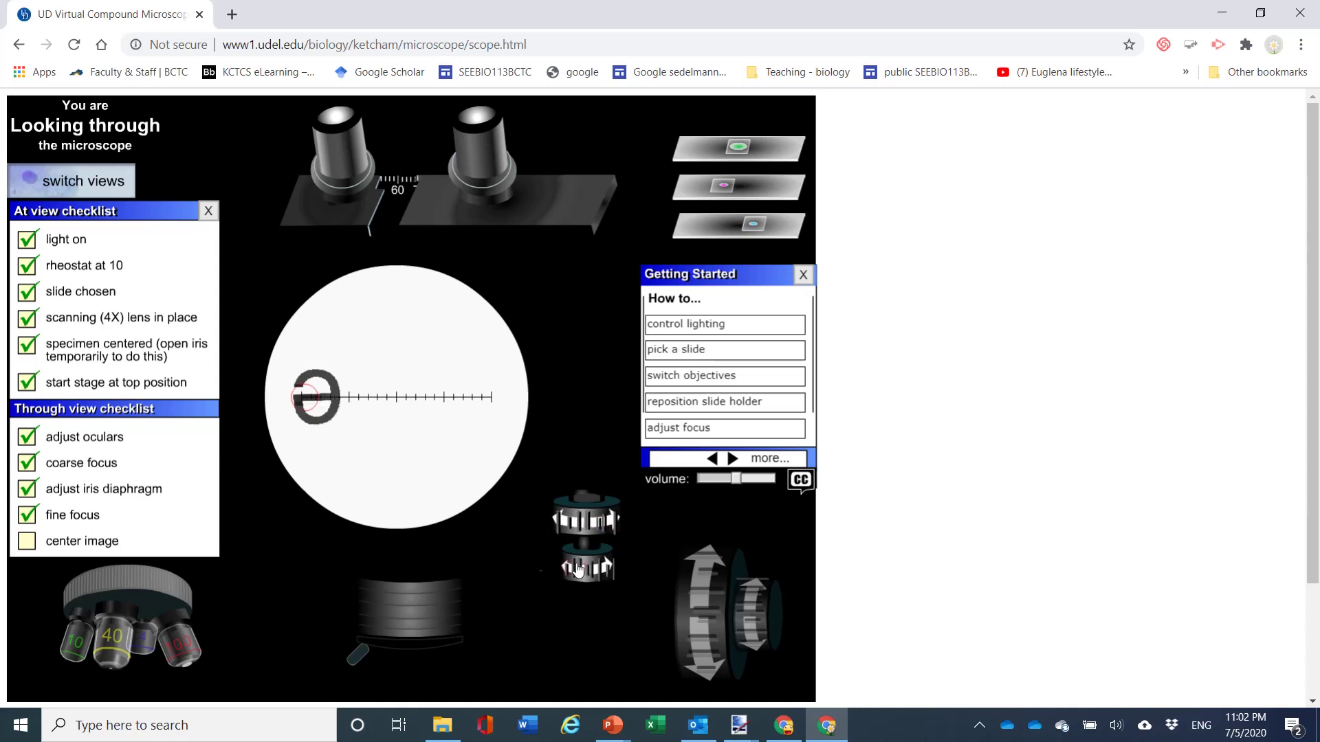
{"action": "left_click", "coordinate": [577, 569]}
{"action": "left_click", "coordinate": [577, 569]}
{"action": "left_click", "coordinate": [578, 569]}
{"action": "left_click", "coordinate": [577, 570]}
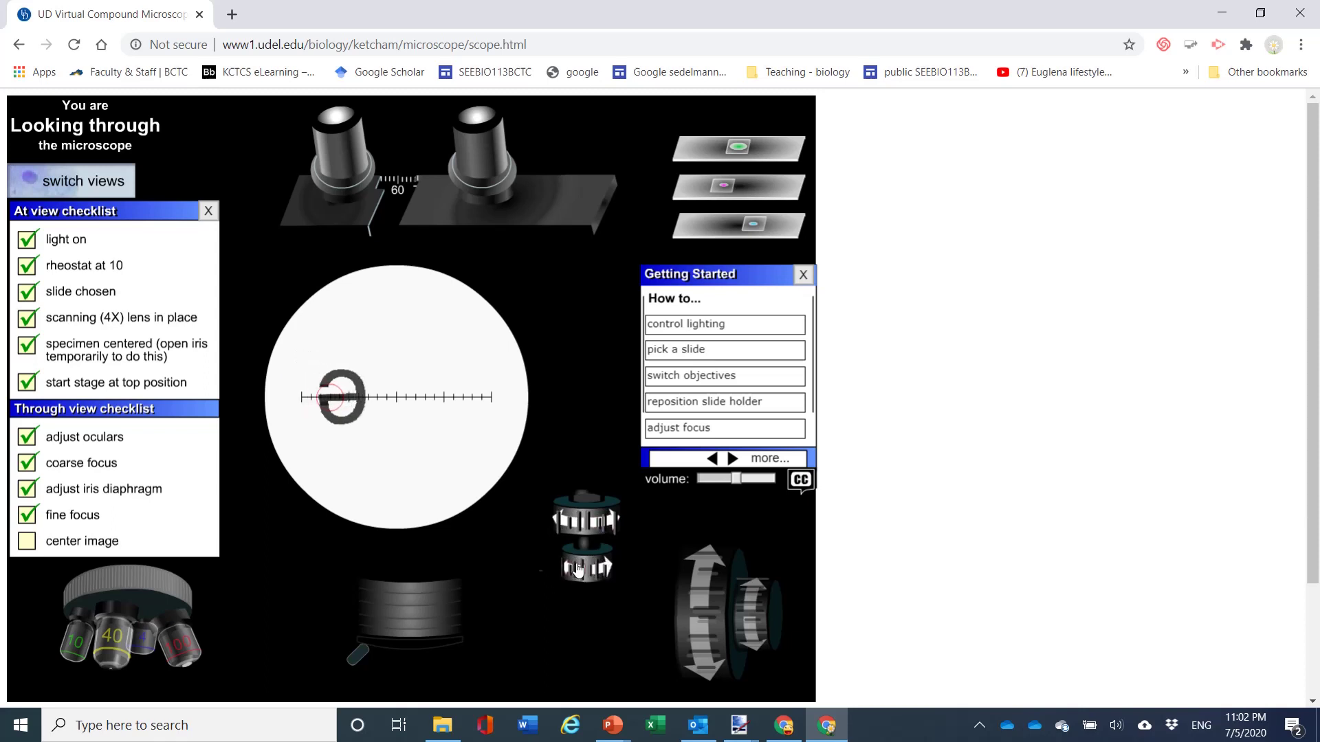
{"action": "left_click", "coordinate": [578, 570]}
{"action": "left_click", "coordinate": [577, 569]}
{"action": "left_click", "coordinate": [577, 569]}
{"action": "left_click", "coordinate": [577, 569]}
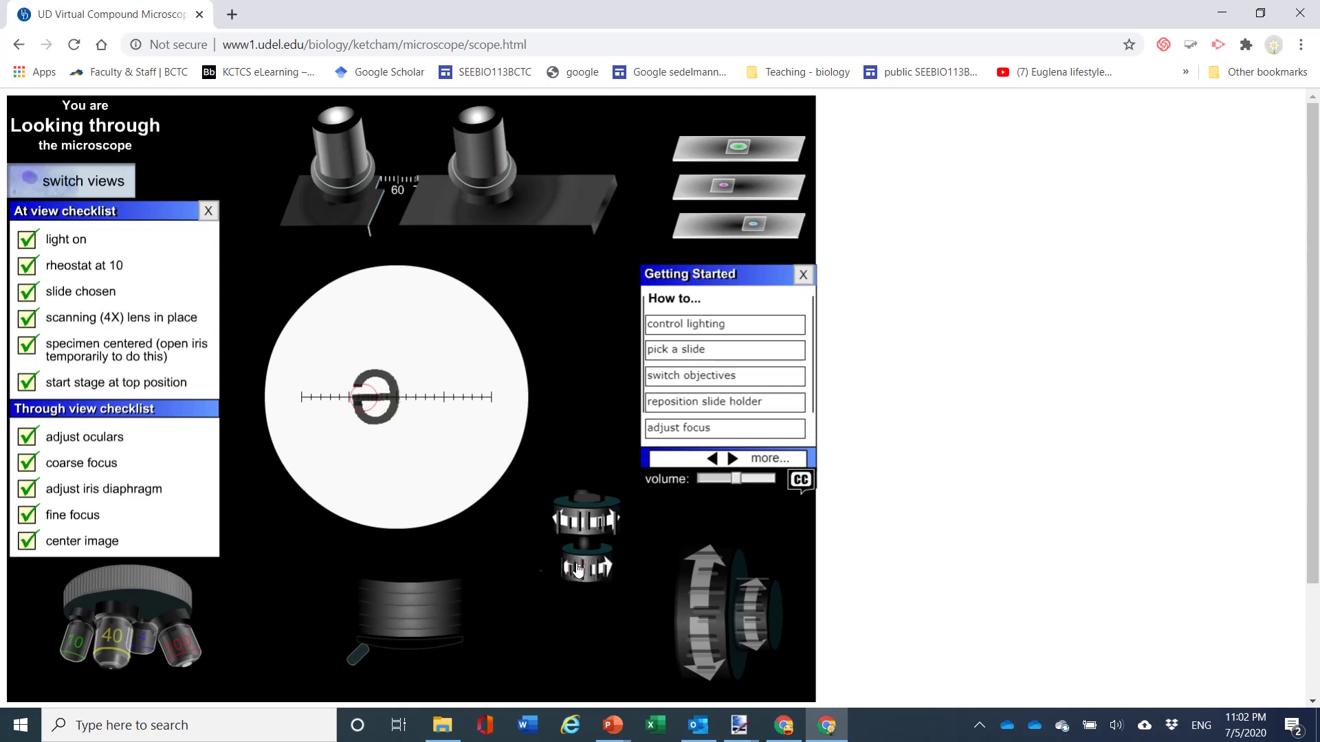
{"action": "left_click", "coordinate": [577, 569]}
{"action": "left_click", "coordinate": [577, 569]}
{"action": "left_click", "coordinate": [577, 569]}
{"action": "left_click", "coordinate": [577, 569]}
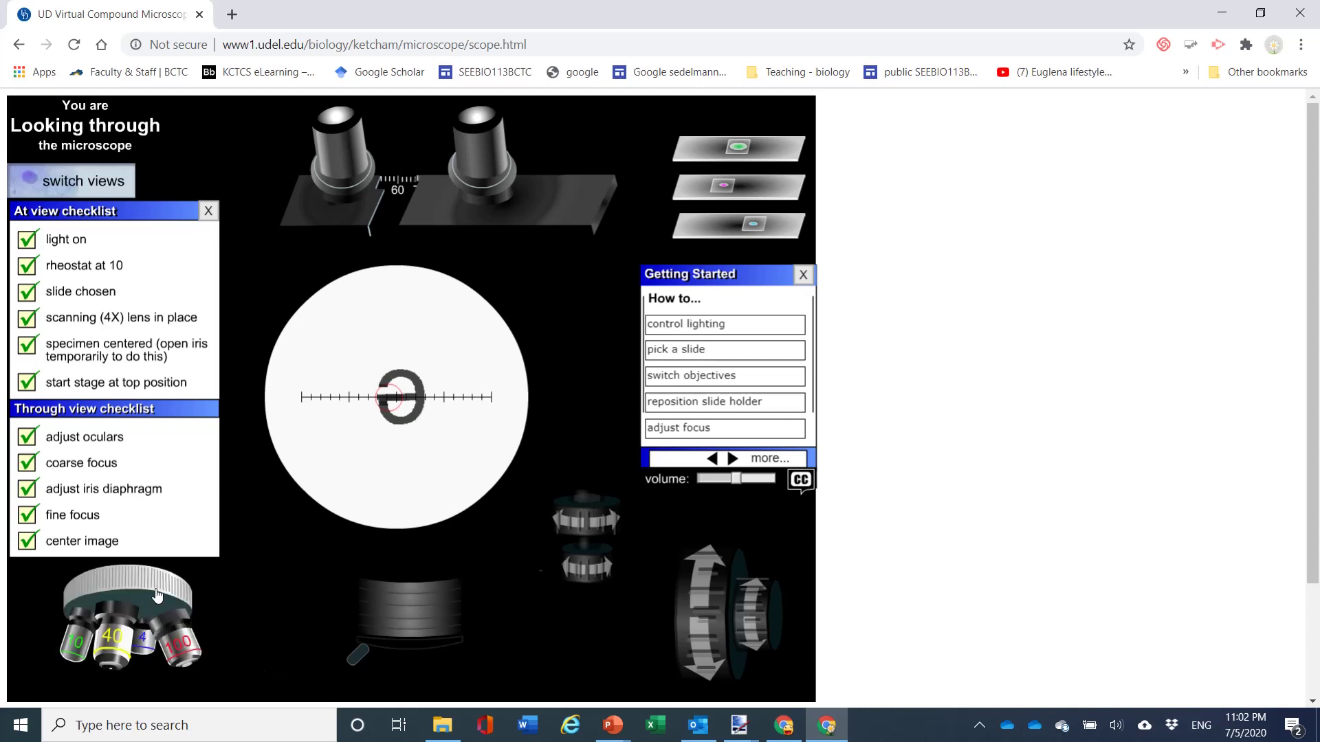
- Rotate to a higher-power objective, refocus the enlarged letter e, and shift it right
{"action": "left_click", "coordinate": [134, 582]}
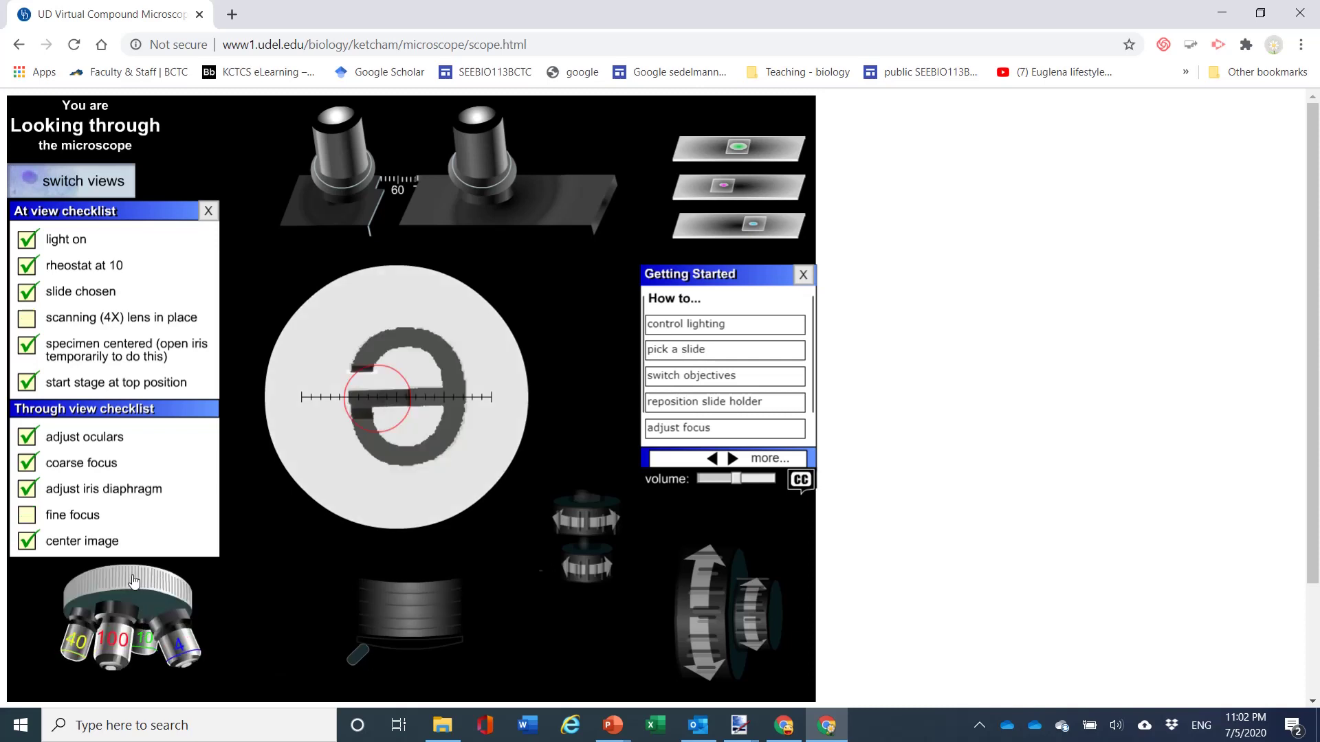
{"action": "left_click", "coordinate": [756, 599]}
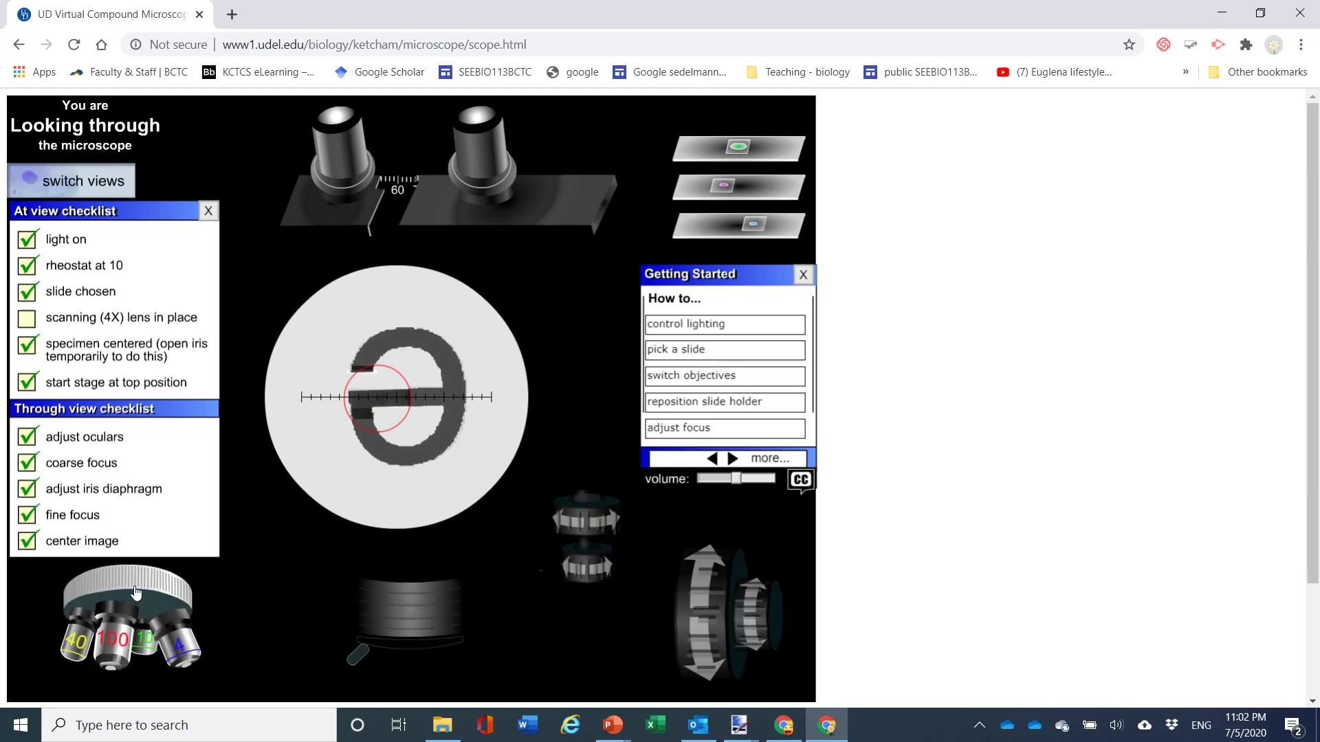
{"action": "left_click_drag", "start_coordinate": [138, 590], "coordinate": [121, 589]}
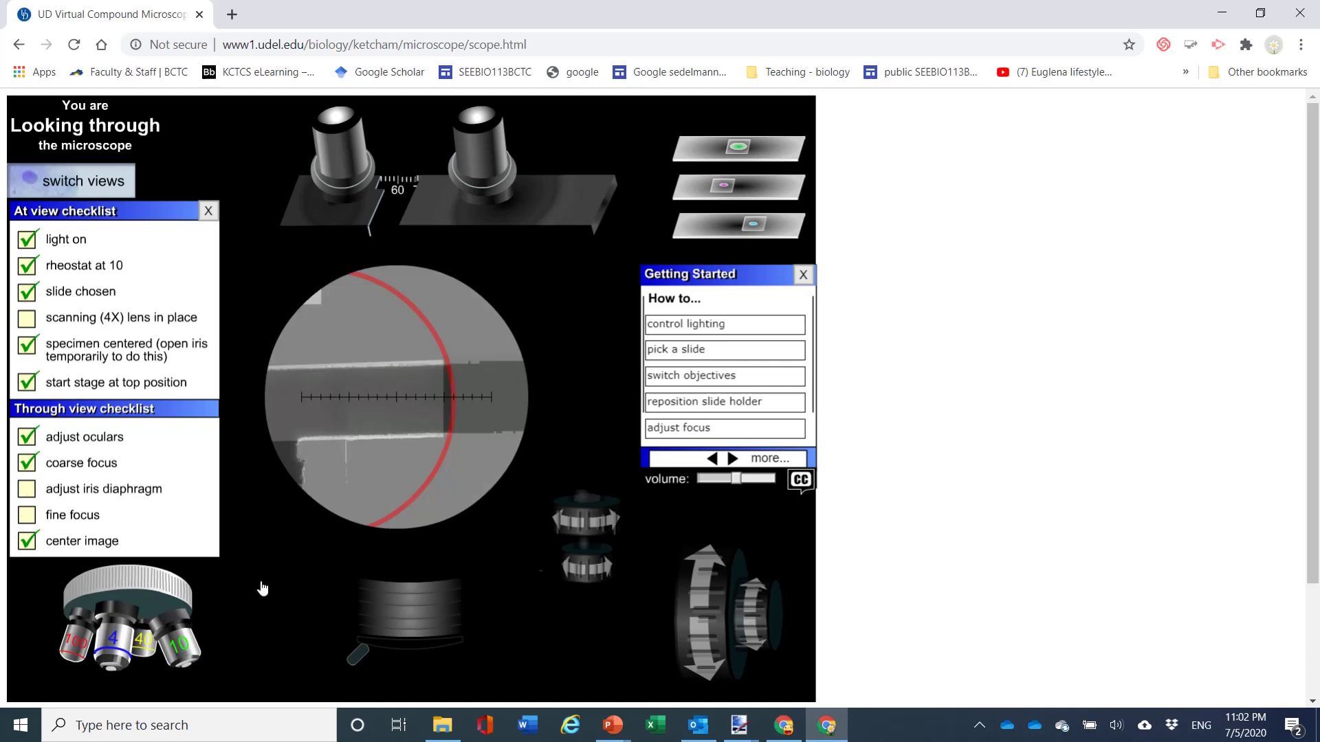
{"action": "left_click_drag", "start_coordinate": [598, 564], "coordinate": [575, 569]}
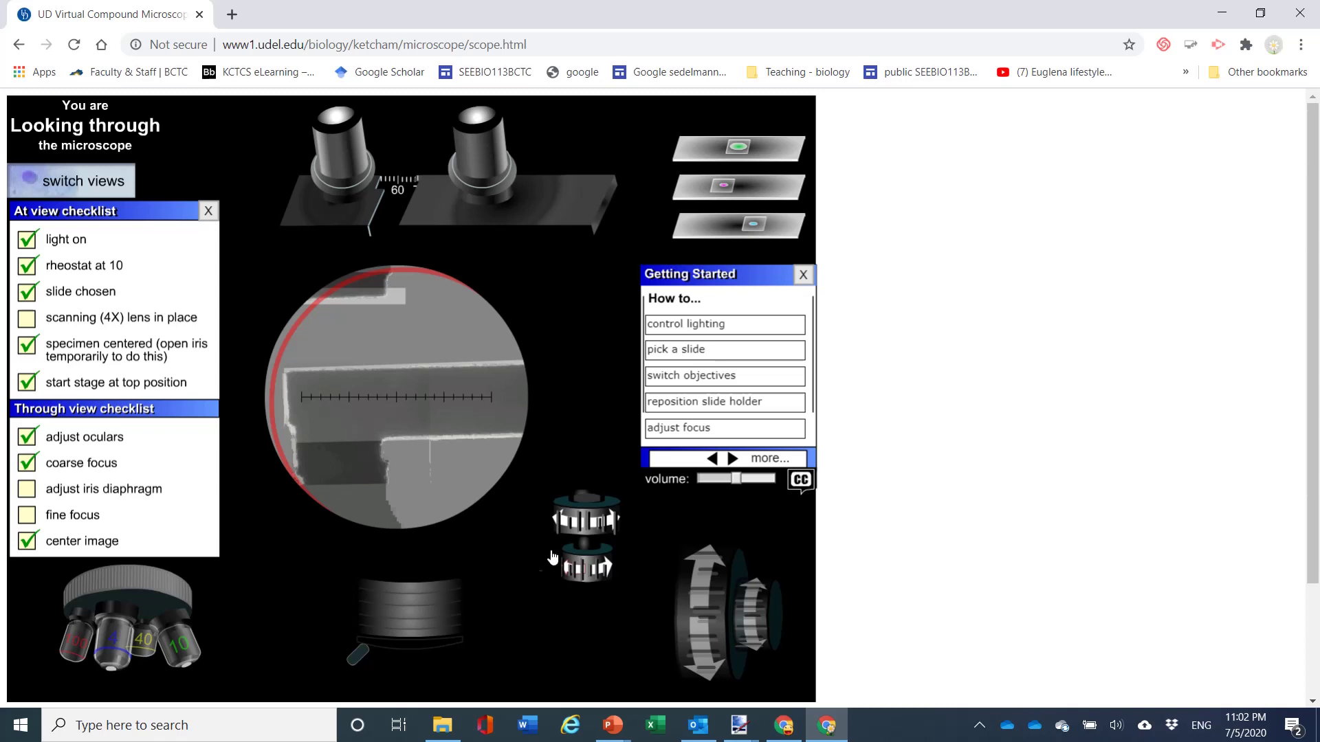
{"action": "left_click_drag", "start_coordinate": [113, 589], "coordinate": [144, 589]}
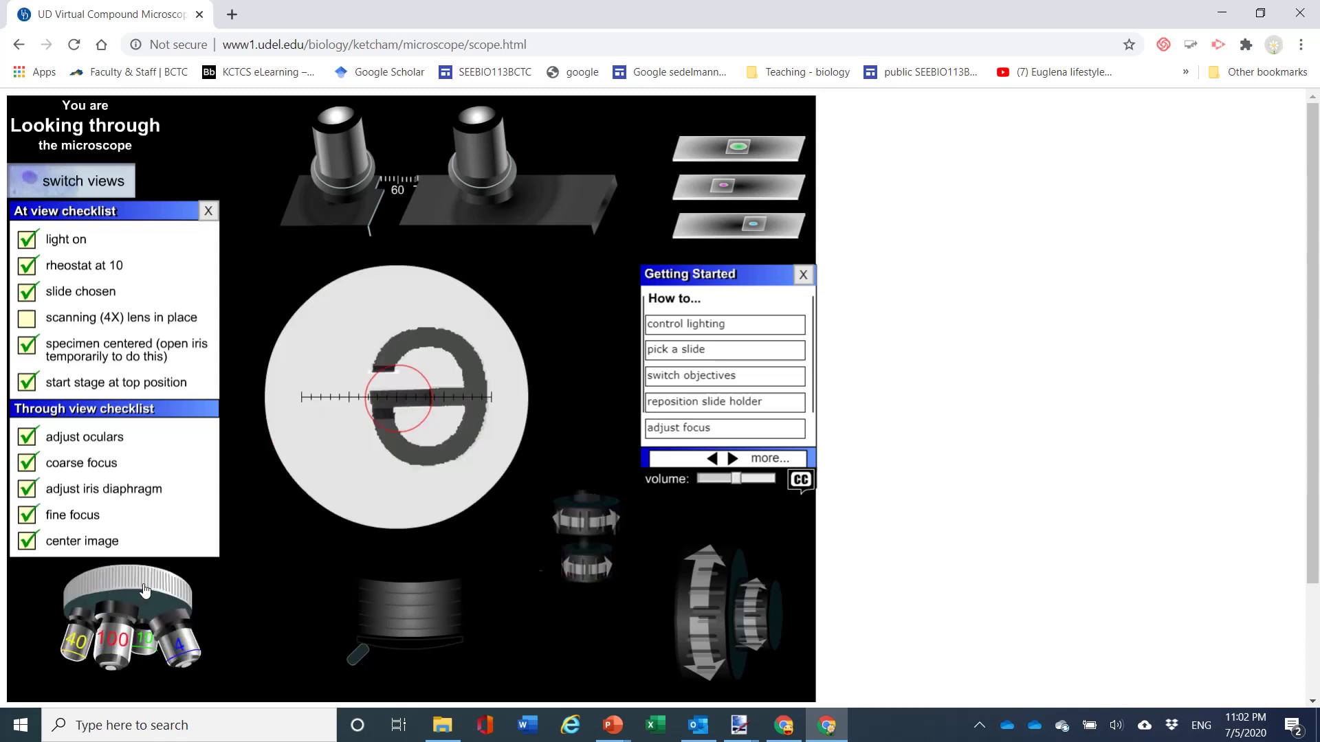
{"action": "left_click", "coordinate": [570, 570]}
{"action": "left_click", "coordinate": [570, 569]}
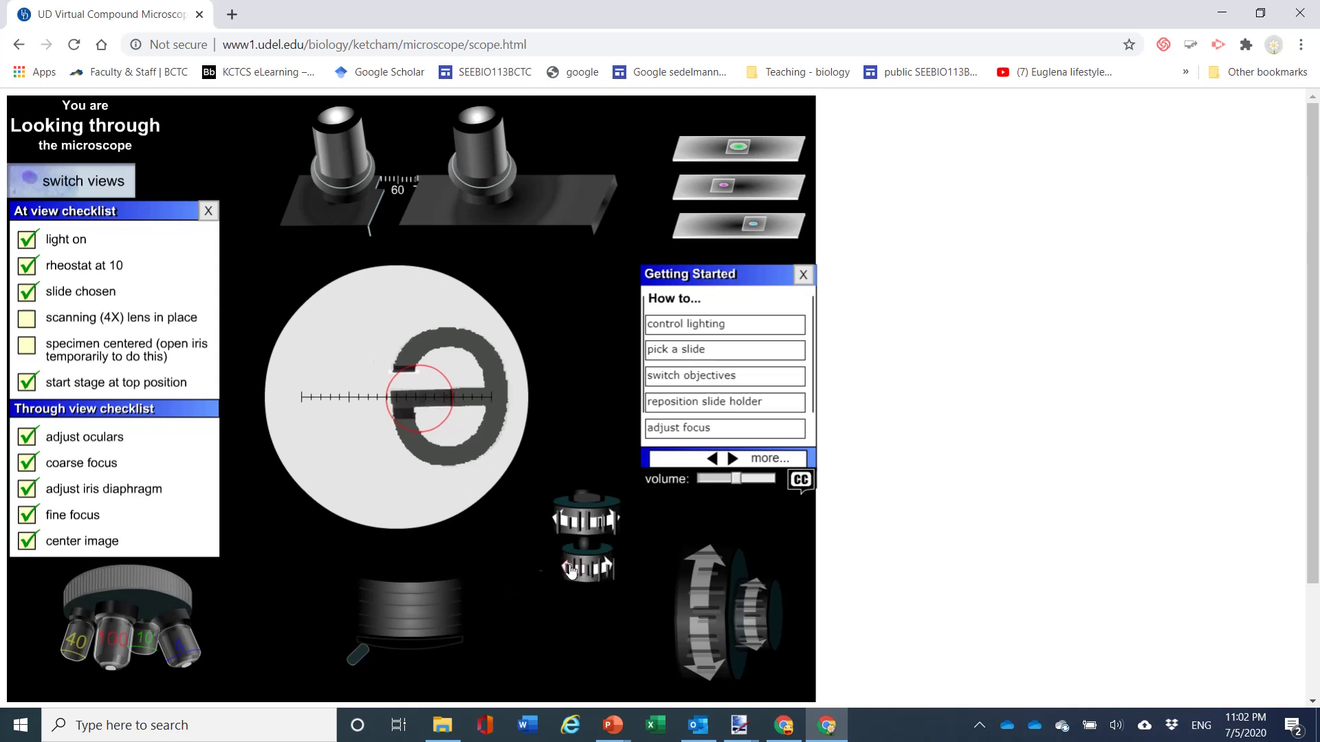
- Test the lower stage knob, moving the magnified letter e slightly right, then left
{"action": "left_click", "coordinate": [571, 569]}
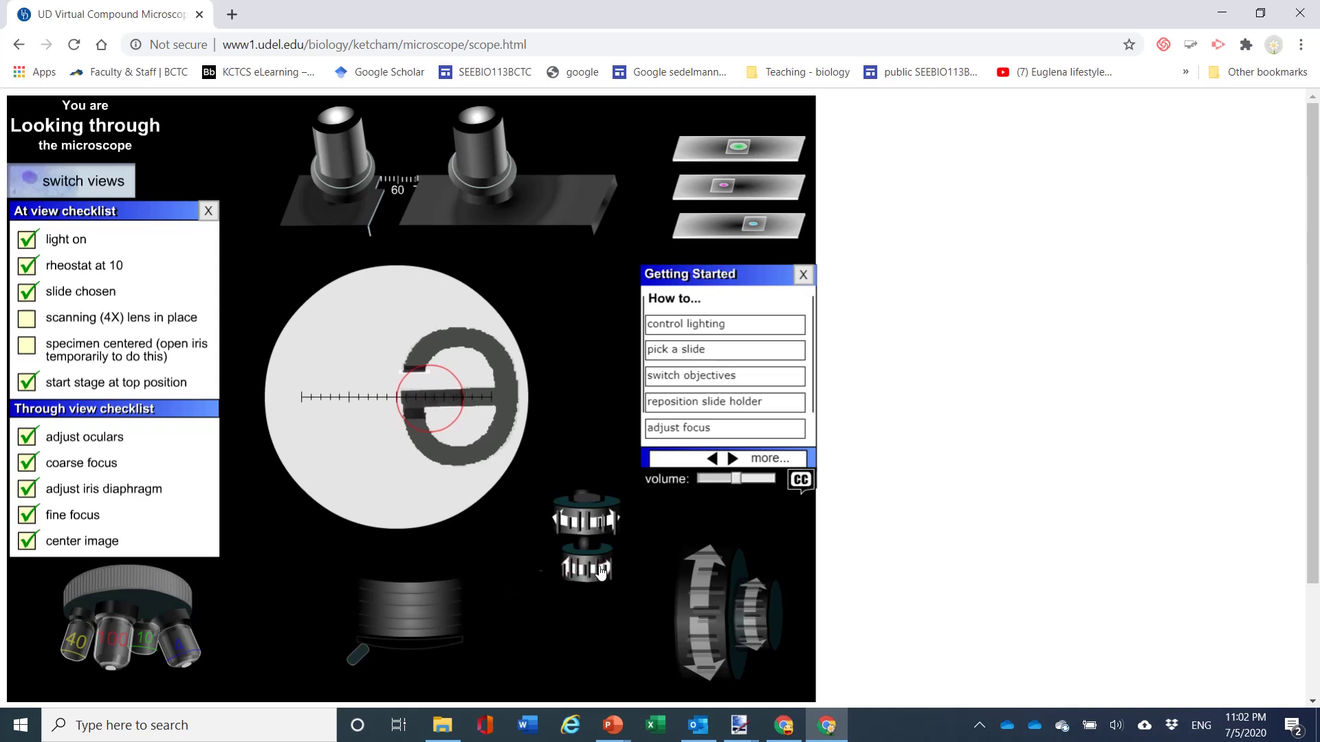
{"action": "left_click", "coordinate": [601, 570]}
{"action": "left_click", "coordinate": [601, 571]}
{"action": "left_click", "coordinate": [601, 571]}
{"action": "left_click", "coordinate": [601, 571]}
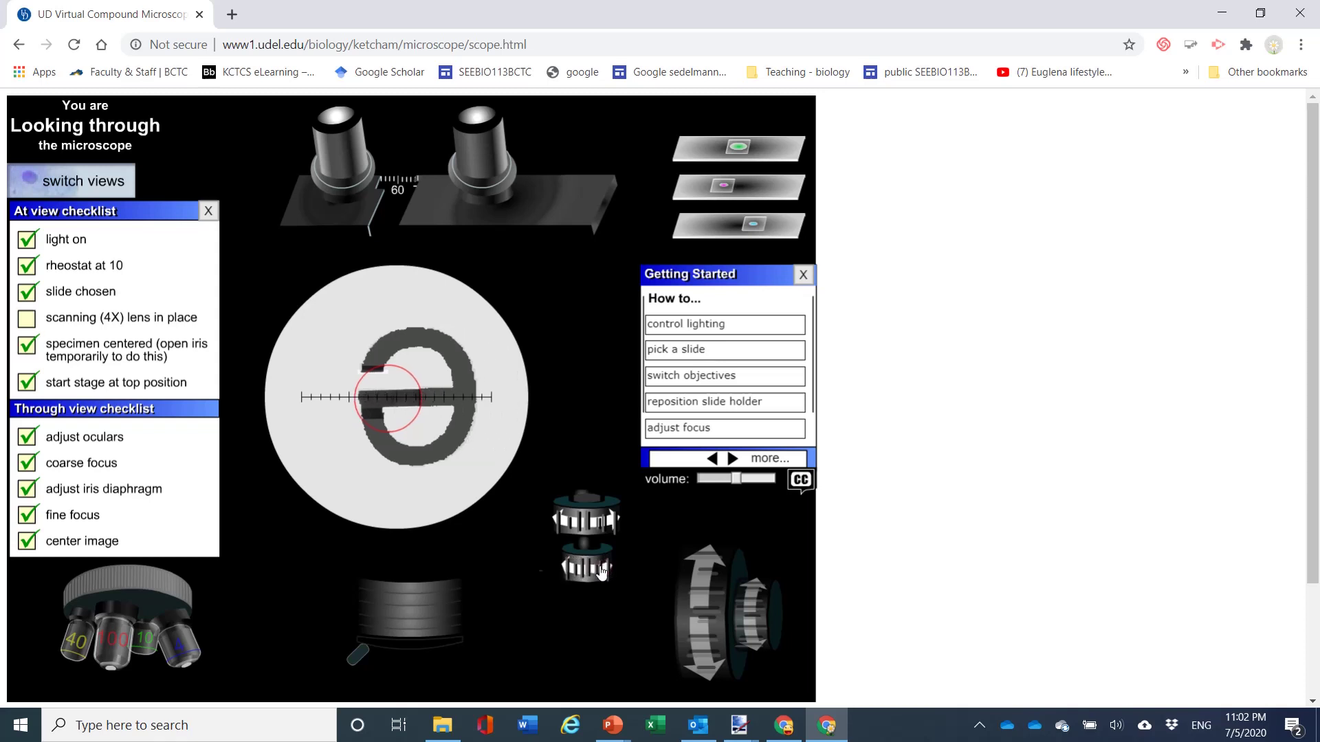
{"action": "left_click", "coordinate": [602, 570]}
{"action": "left_click", "coordinate": [601, 571]}
{"action": "left_click", "coordinate": [601, 571]}
{"action": "left_click", "coordinate": [601, 570]}
{"action": "left_click", "coordinate": [602, 571]}
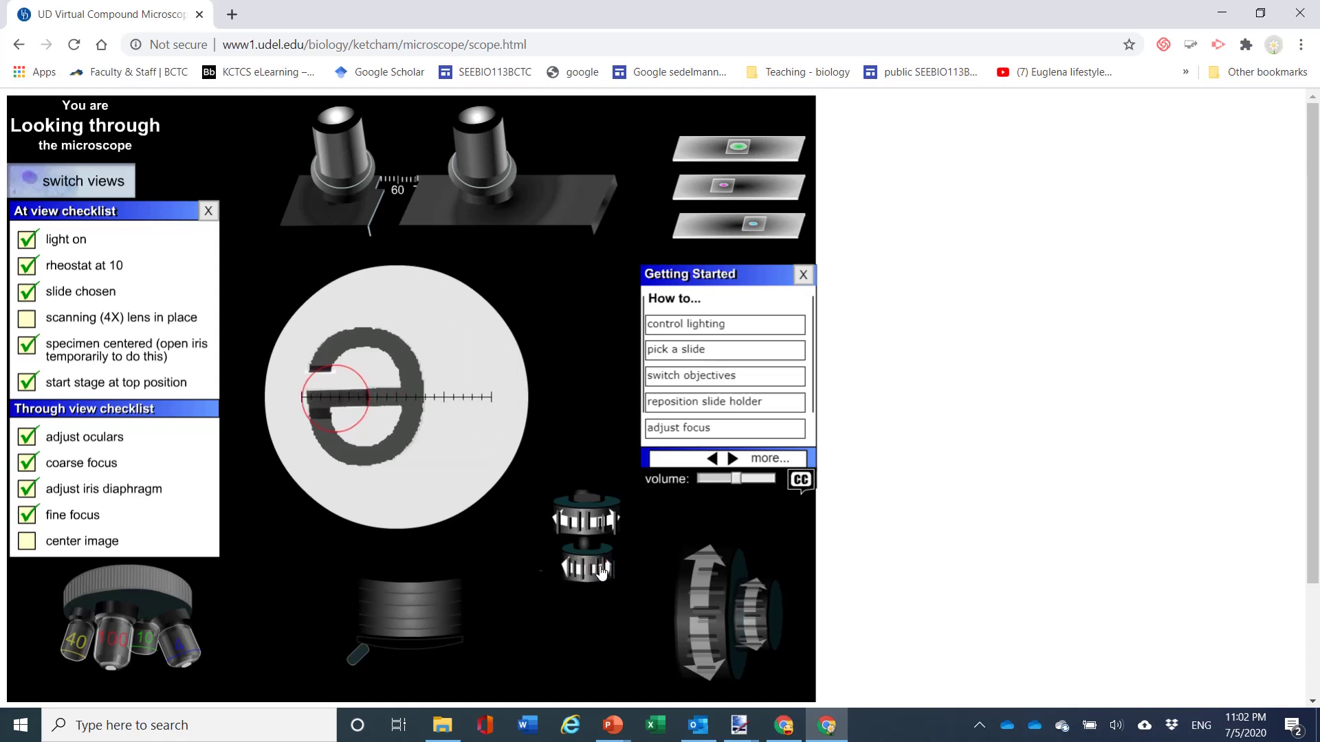
- Test the upper stage knob, moving the letter e up, then down
{"action": "left_click", "coordinate": [561, 522]}
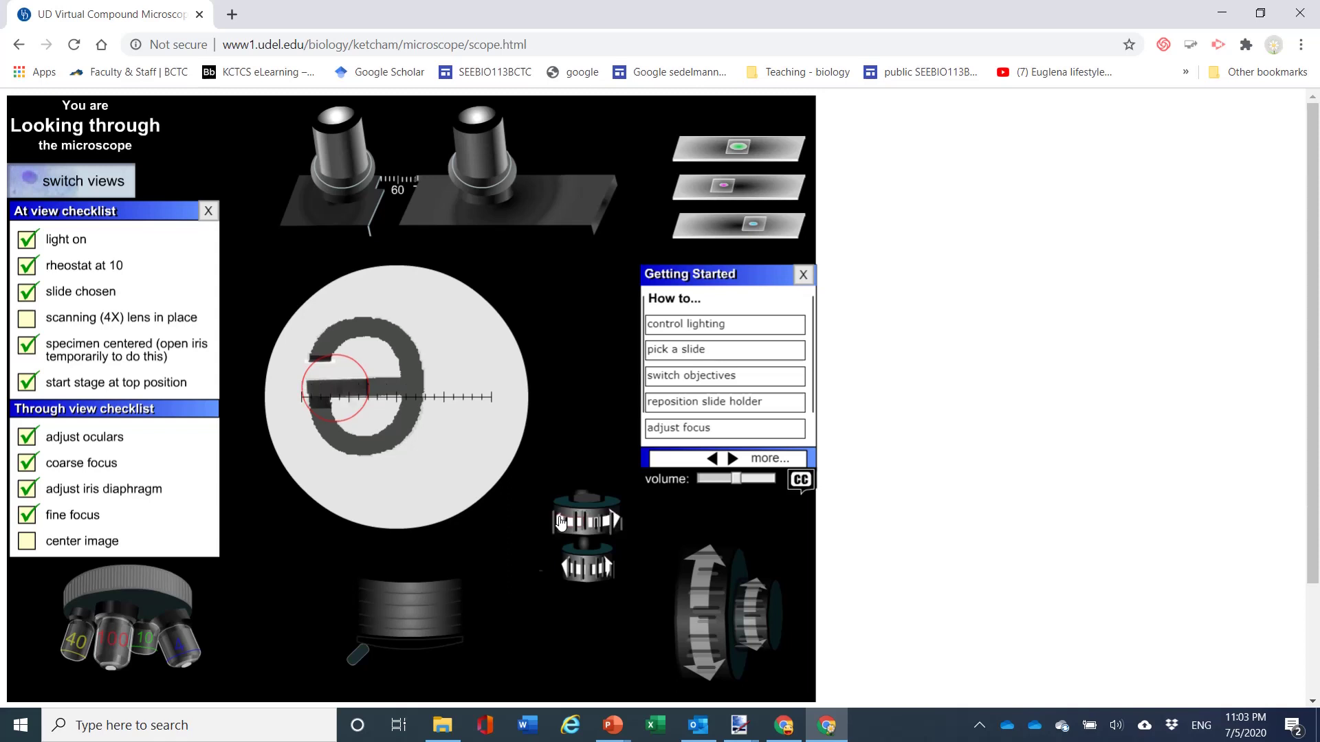
{"action": "left_click", "coordinate": [560, 523]}
{"action": "left_click", "coordinate": [561, 522]}
{"action": "left_click", "coordinate": [560, 522]}
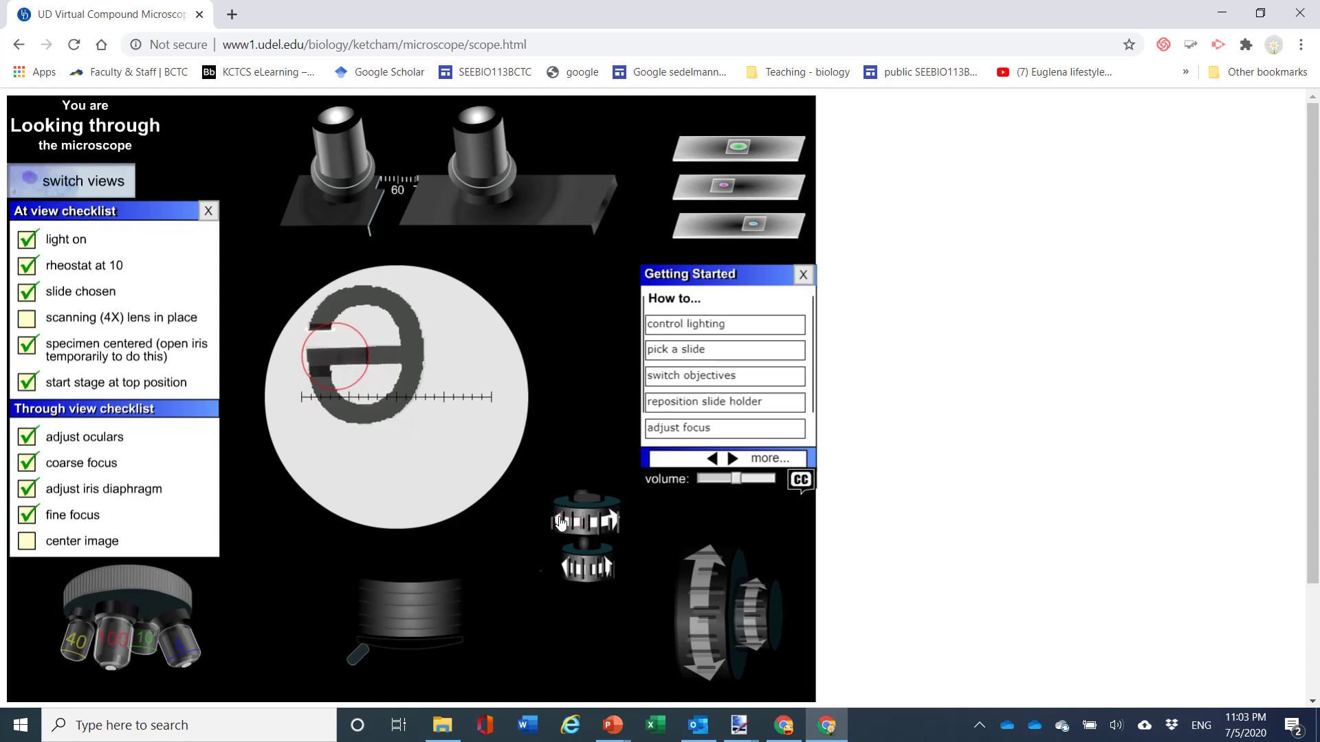
{"action": "left_click", "coordinate": [610, 527]}
{"action": "left_click", "coordinate": [610, 527]}
{"action": "left_click", "coordinate": [610, 526]}
{"action": "left_click", "coordinate": [609, 526]}
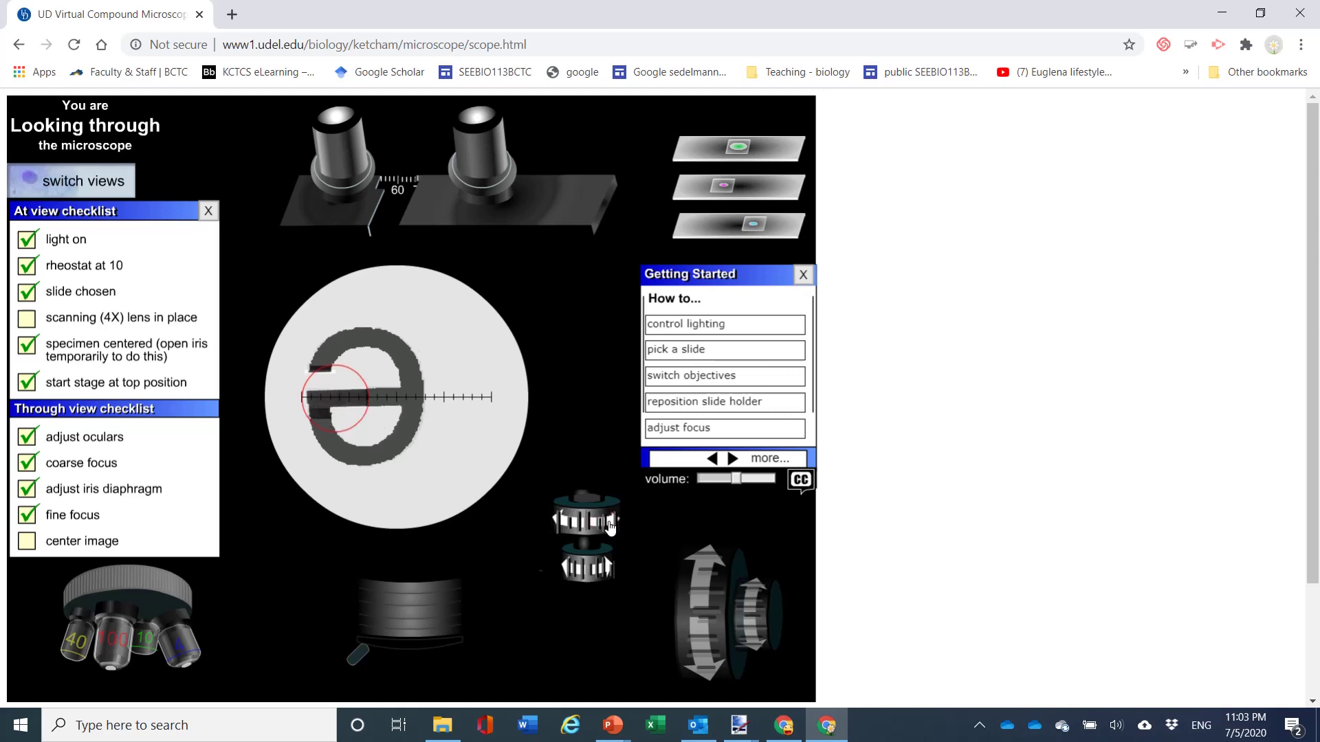
{"action": "left_click", "coordinate": [610, 527]}
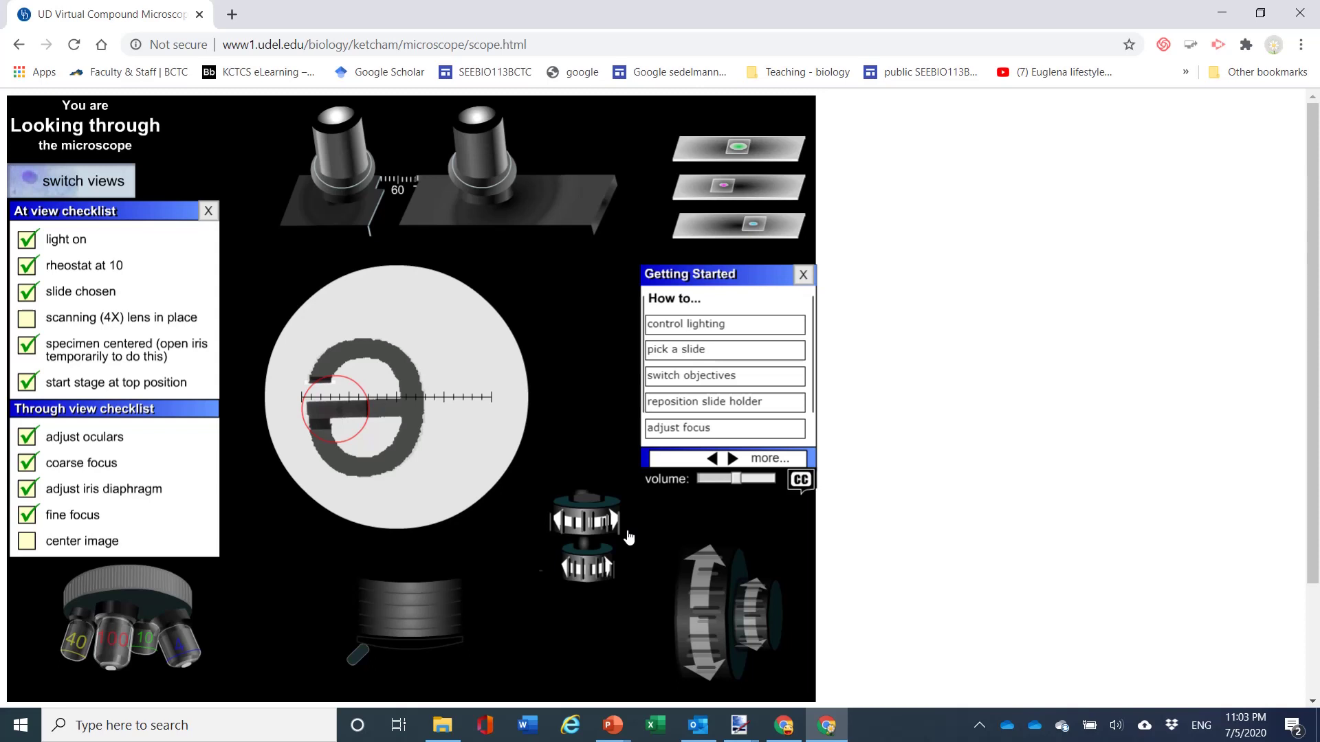
- Move the letter e two clicks down, two back up, then two clicks further left
{"action": "left_click", "coordinate": [617, 521]}
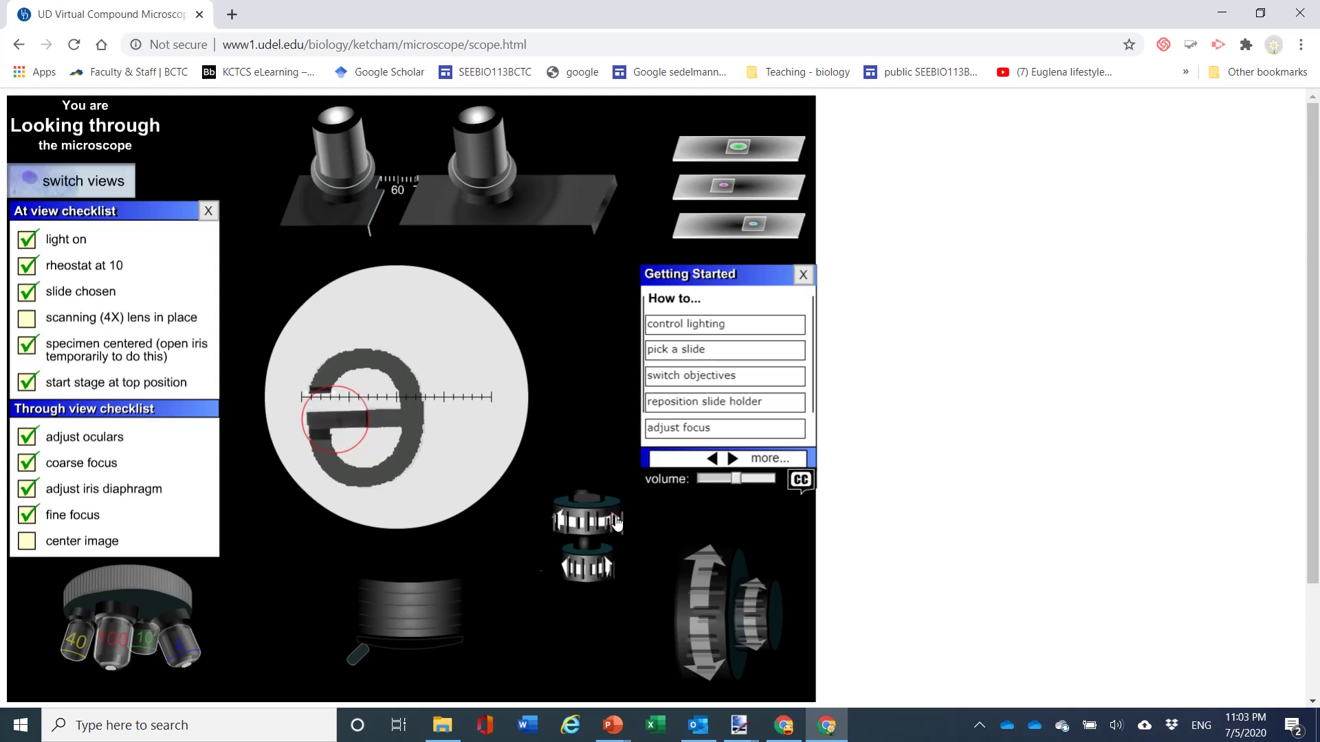
{"action": "left_click", "coordinate": [616, 521]}
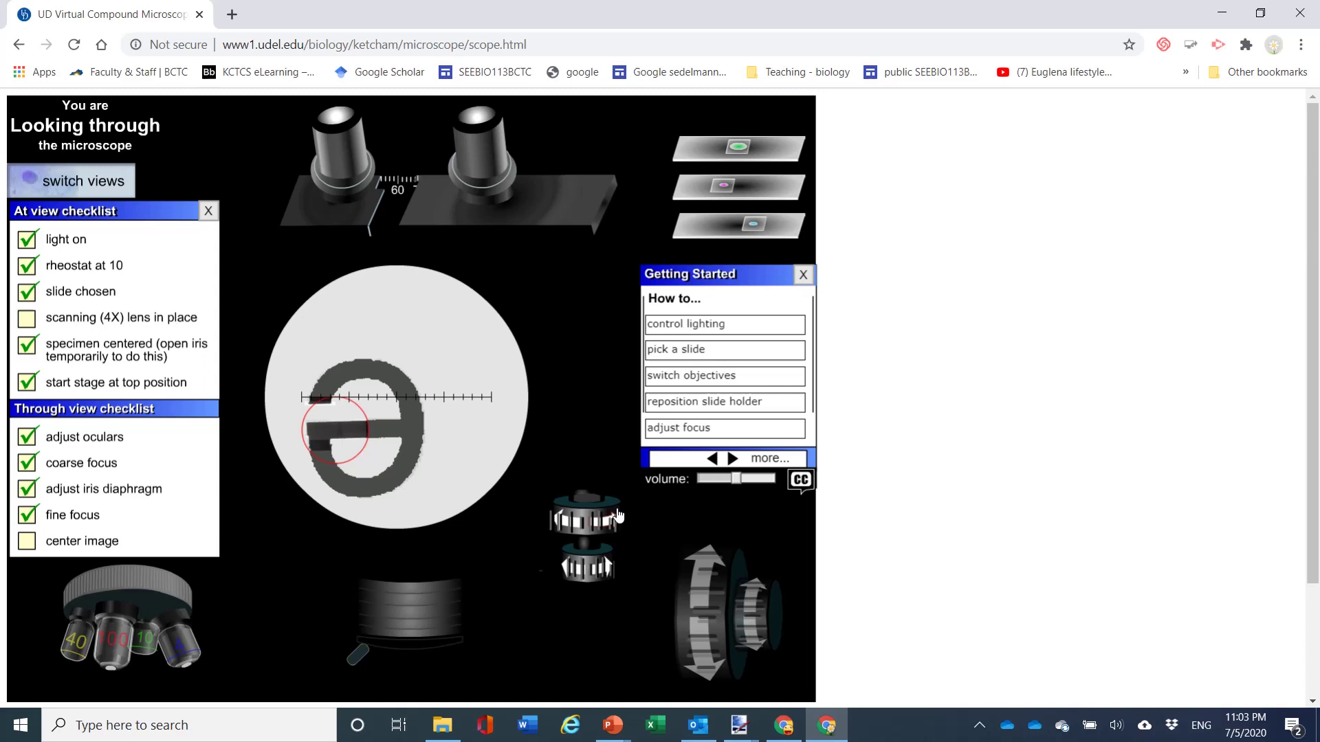
{"action": "left_click", "coordinate": [569, 523]}
{"action": "left_click", "coordinate": [569, 524]}
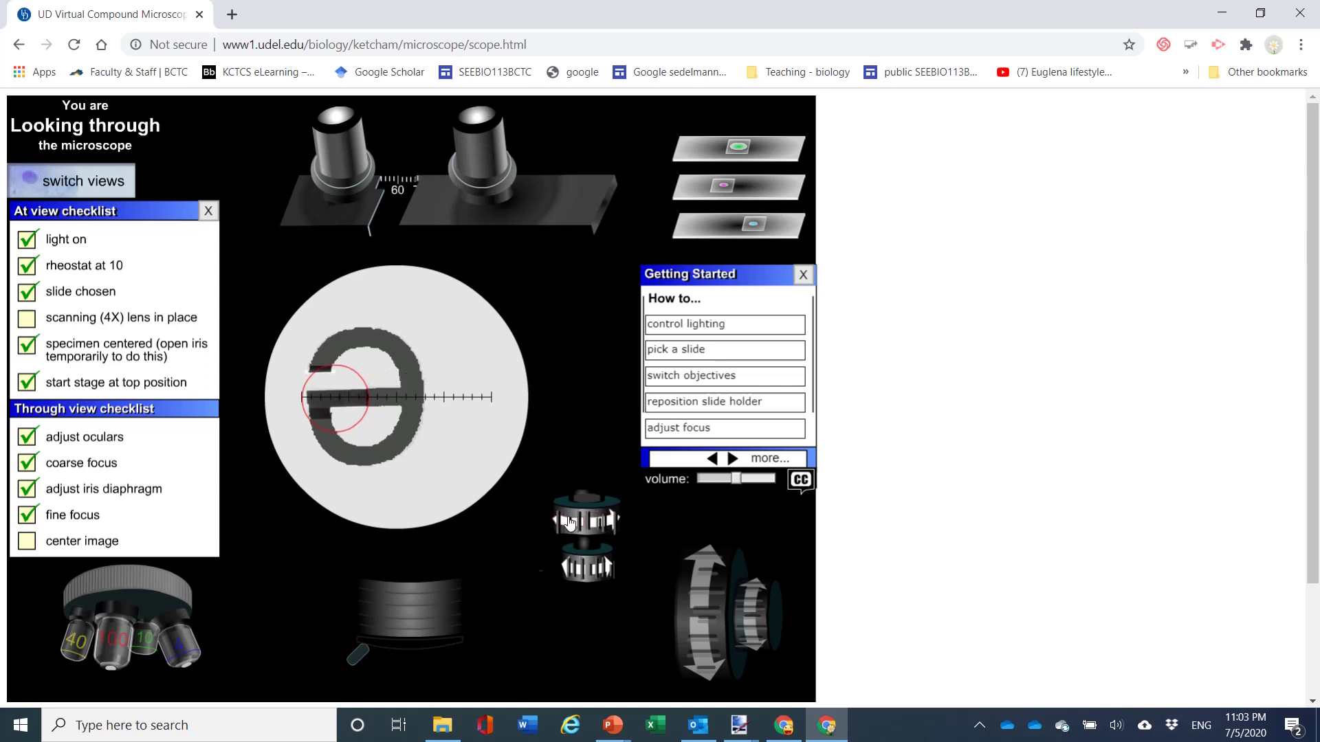
{"action": "left_click", "coordinate": [608, 573]}
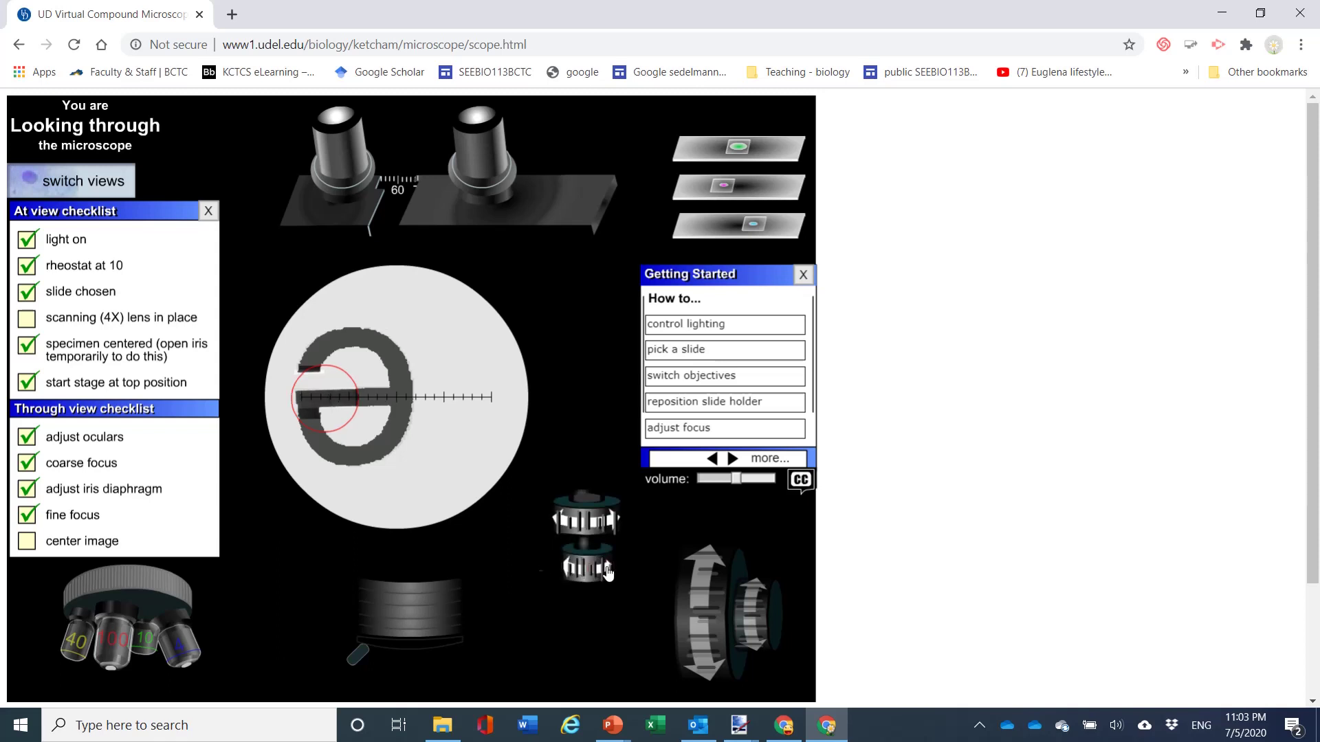
{"action": "left_click", "coordinate": [608, 573]}
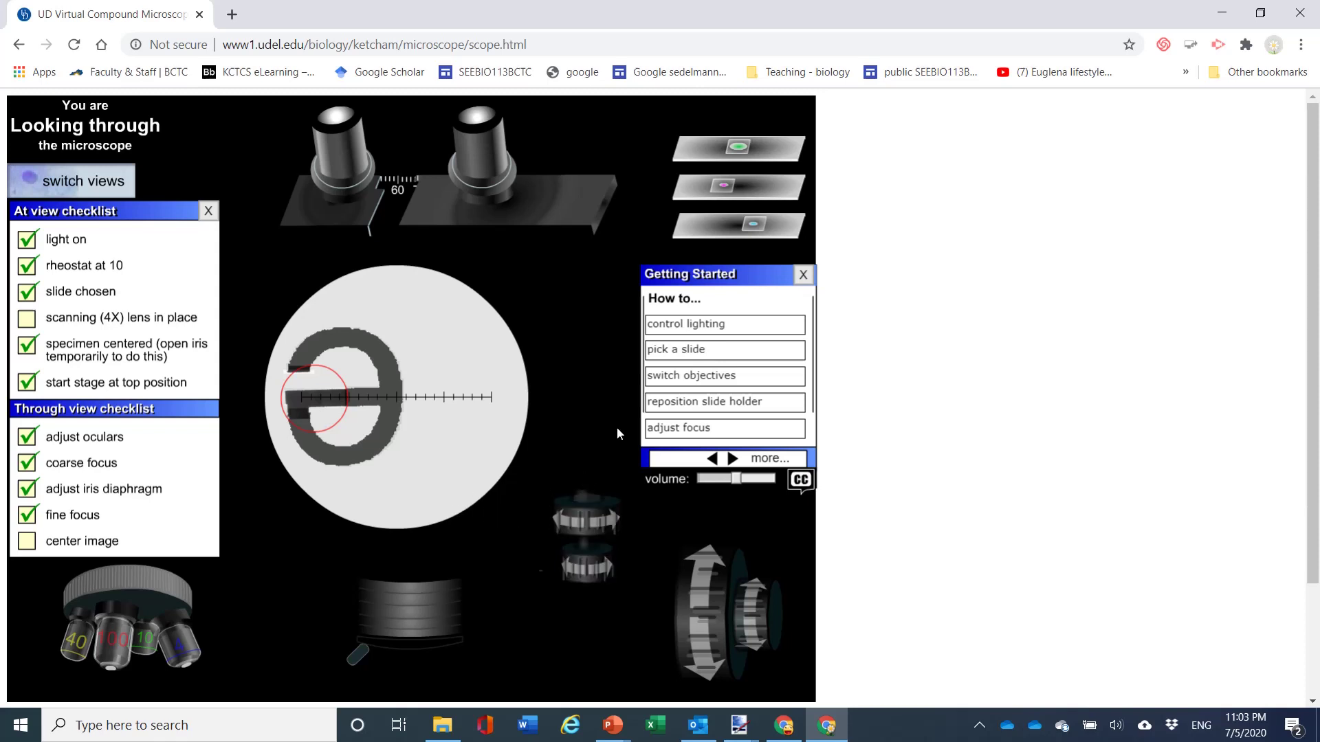
- Return to the outside view and raise, then lower, the stage slightly
{"action": "left_click", "coordinate": [66, 184]}
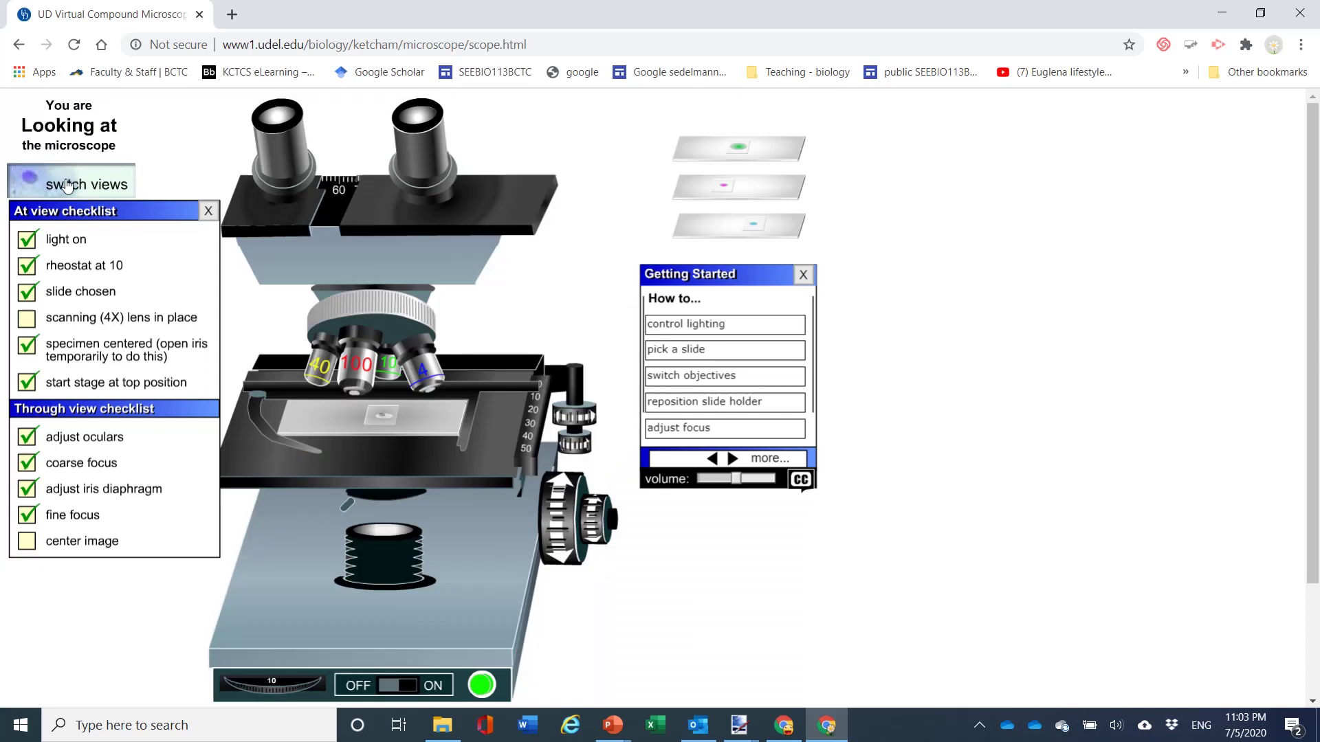
{"action": "left_click", "coordinate": [593, 419]}
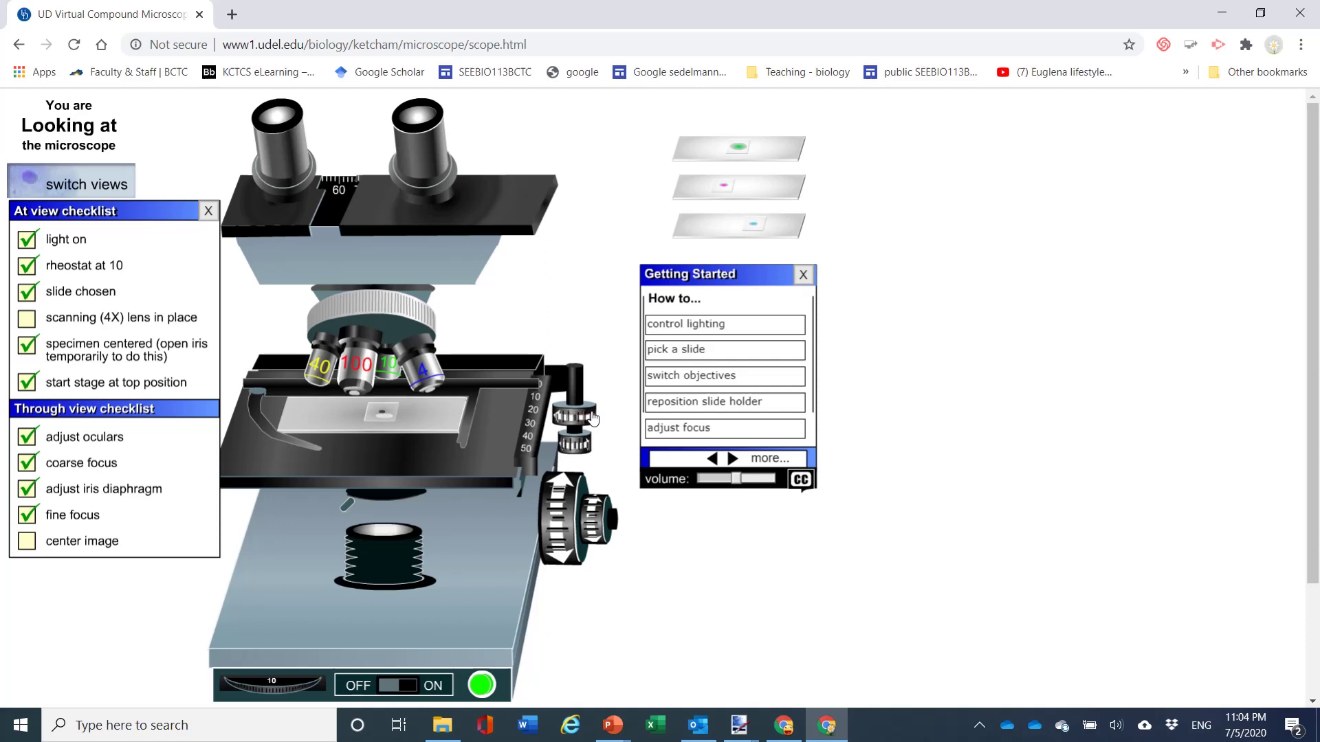
{"action": "left_click", "coordinate": [557, 422]}
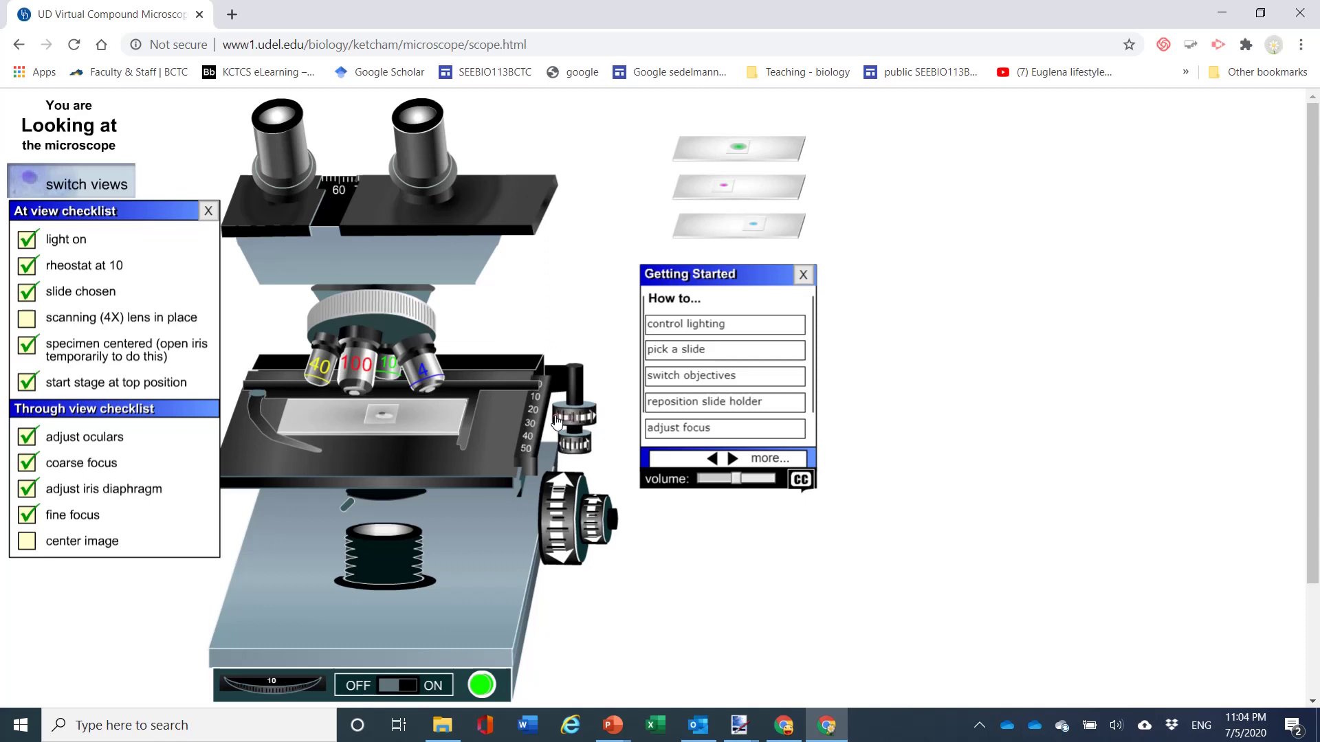
{"action": "left_click", "coordinate": [557, 422]}
{"action": "left_click", "coordinate": [557, 422]}
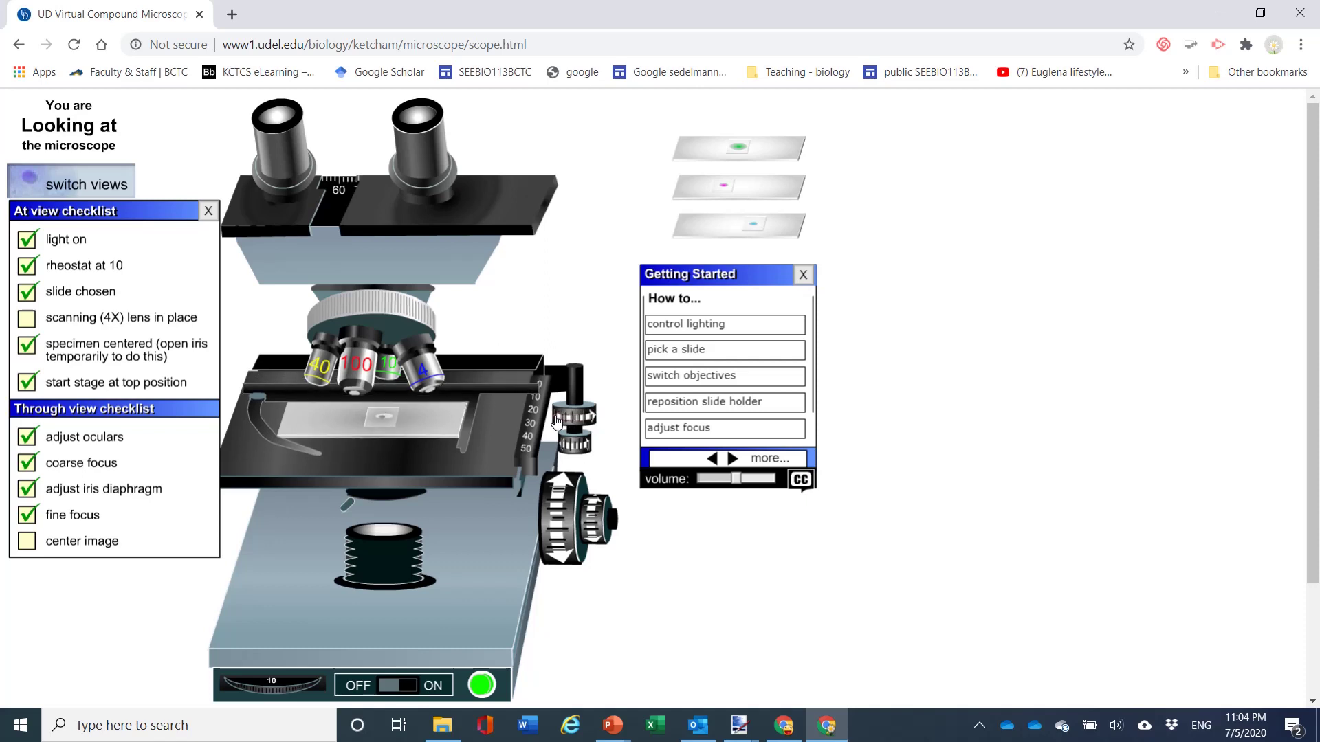
- Shift the slide holder right and left in small steps to test sideways movement
{"action": "left_click", "coordinate": [584, 446]}
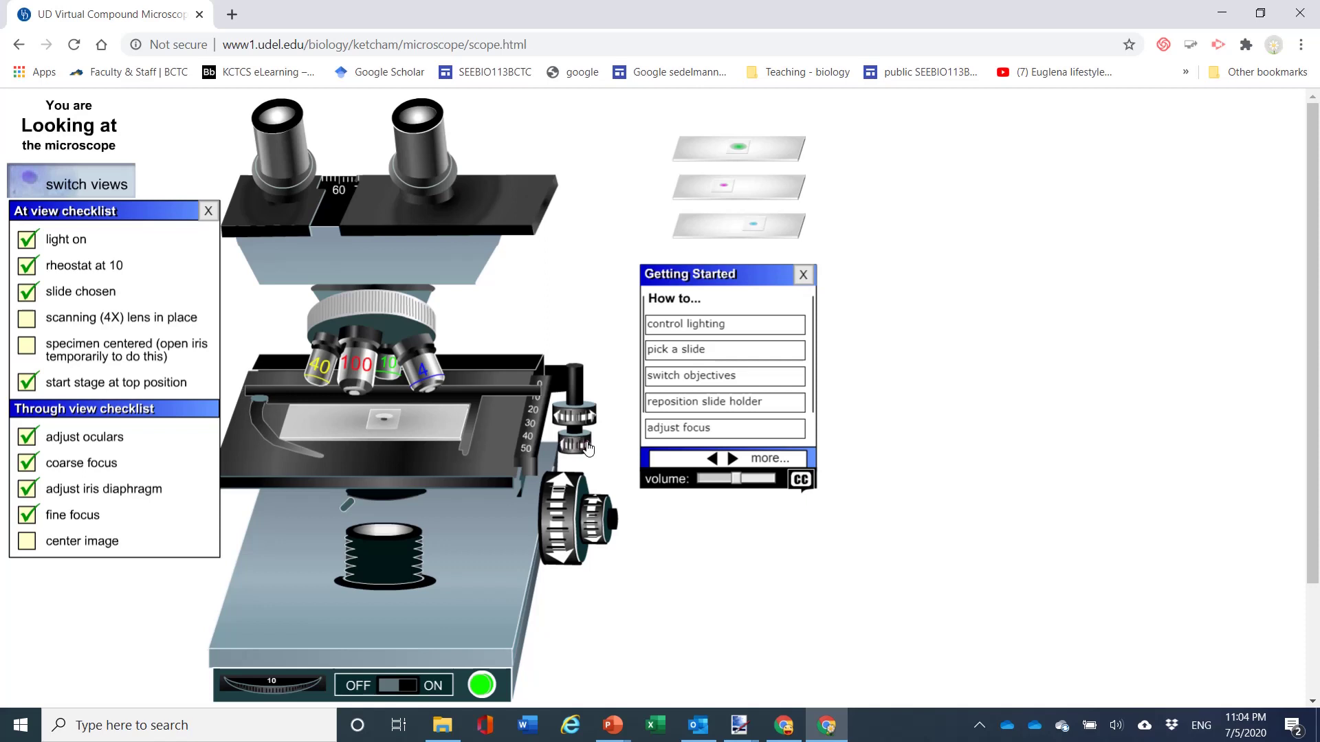
{"action": "left_click", "coordinate": [587, 448]}
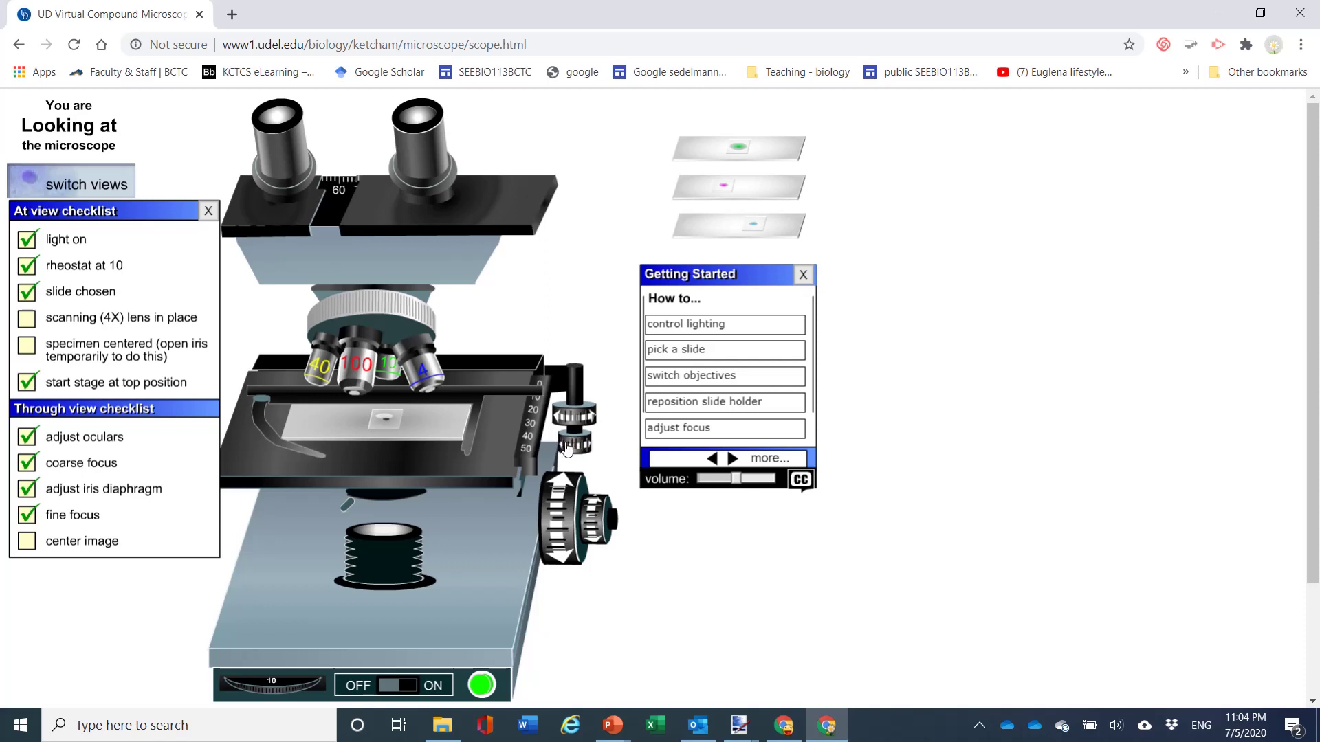
{"action": "left_click", "coordinate": [567, 448]}
{"action": "left_click", "coordinate": [567, 448]}
{"action": "left_click", "coordinate": [567, 448]}
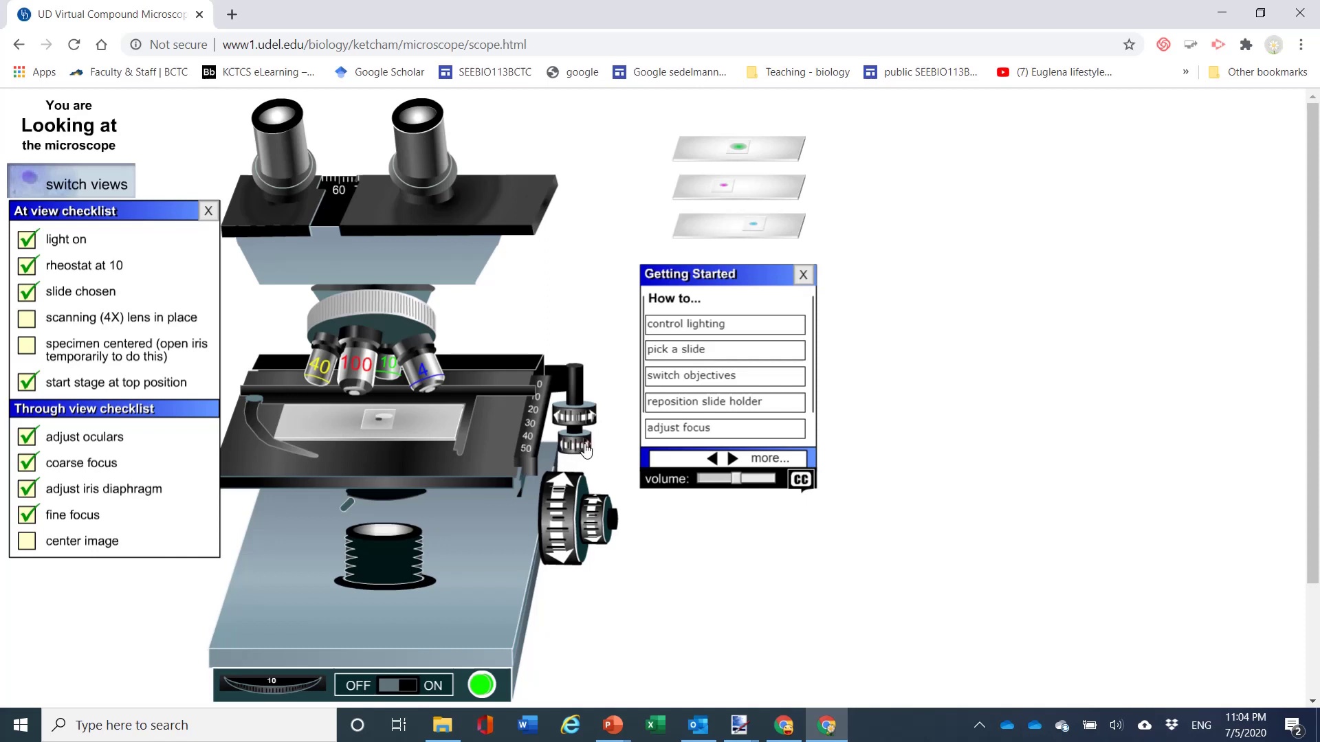
{"action": "left_click", "coordinate": [585, 450]}
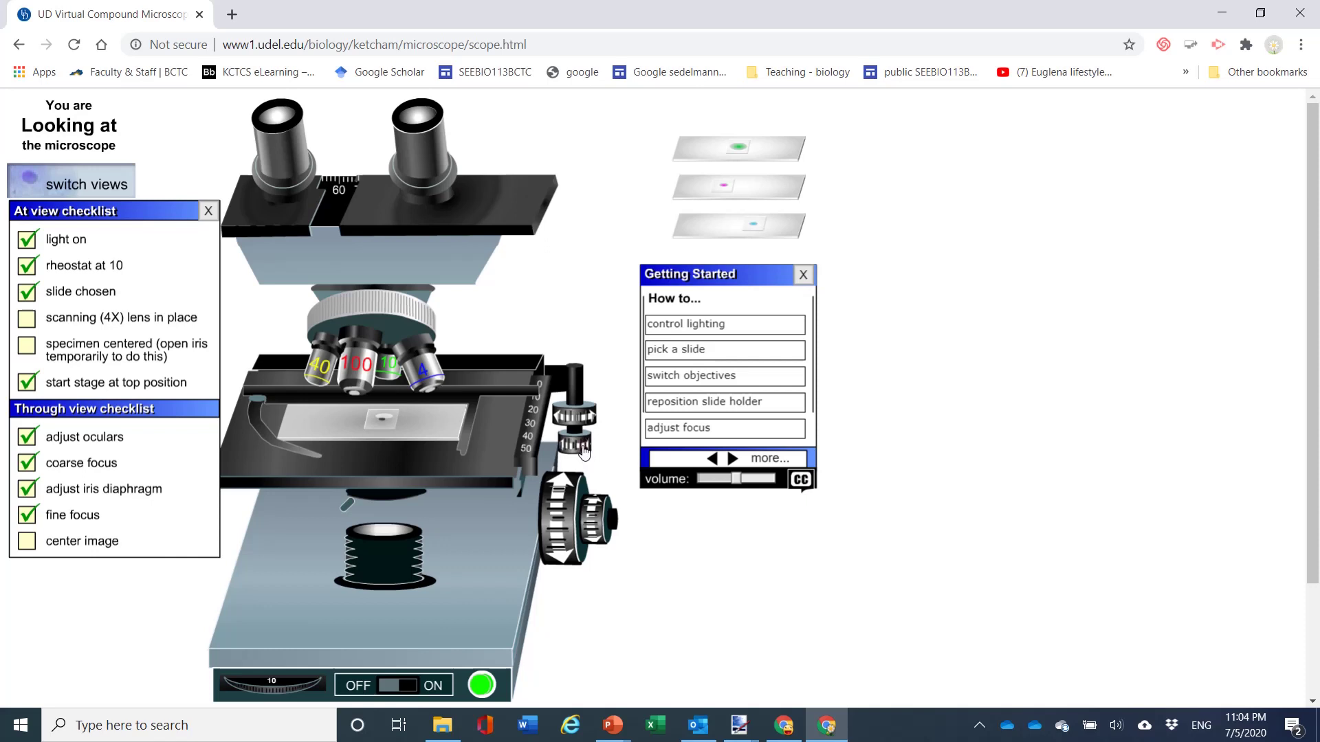
{"action": "left_click", "coordinate": [584, 450]}
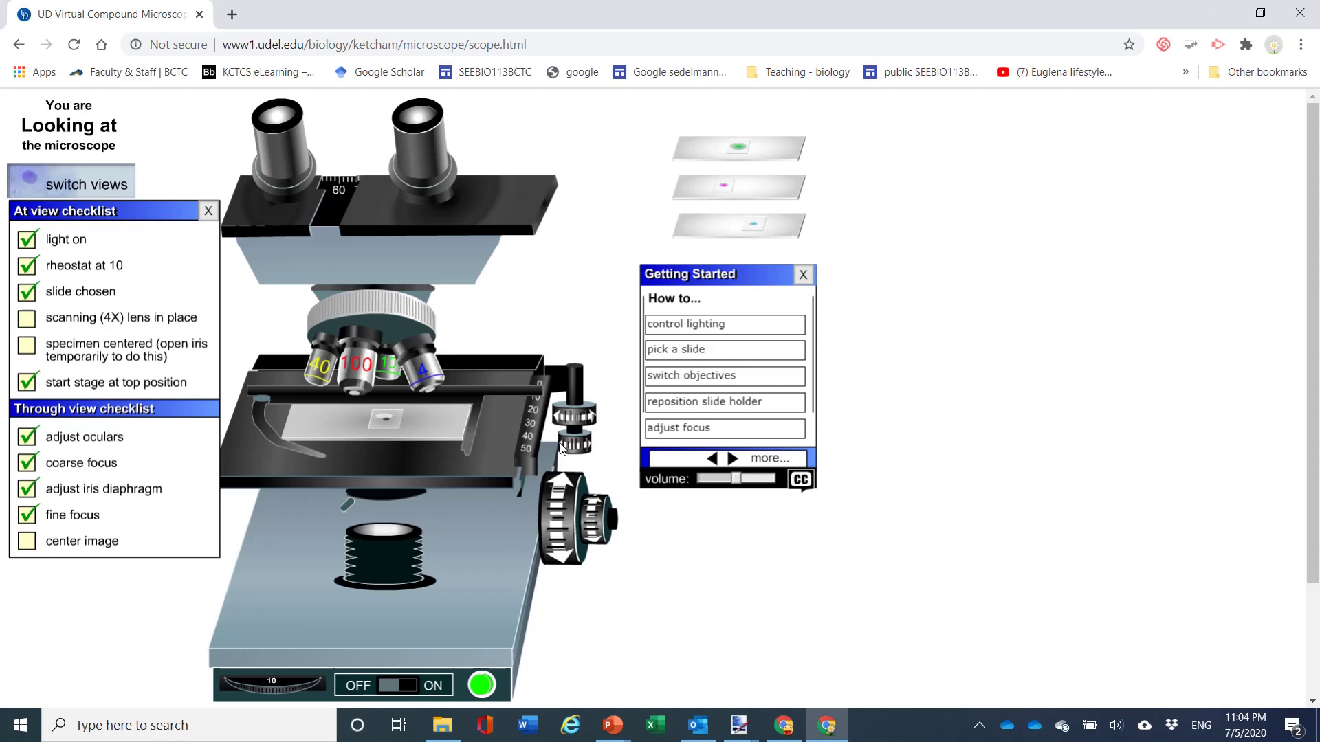
{"action": "left_click", "coordinate": [561, 448]}
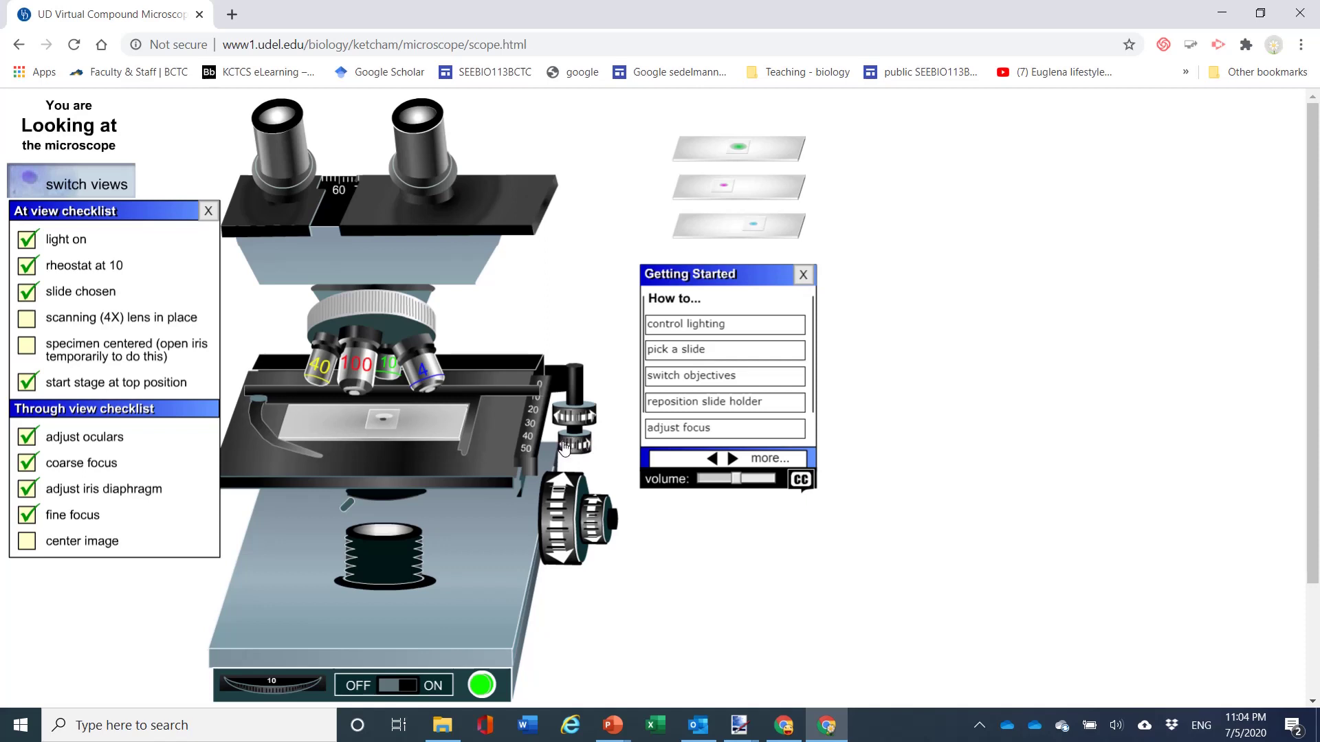
{"action": "left_click", "coordinate": [560, 448]}
- Recenter the specimen by adjusting the slide's front-to-back and sideways position
{"action": "left_click", "coordinate": [564, 424]}
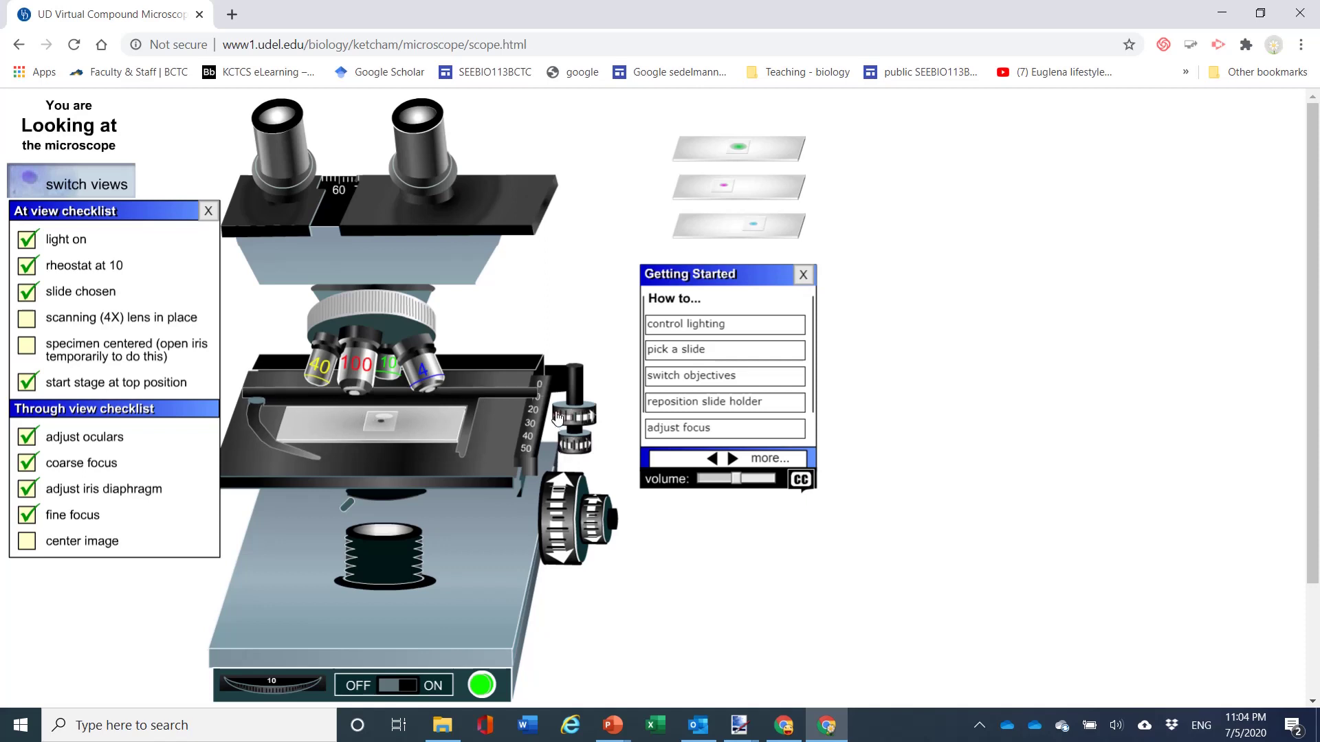
{"action": "left_click", "coordinate": [582, 418]}
{"action": "left_click", "coordinate": [583, 419]}
{"action": "left_click", "coordinate": [583, 420]}
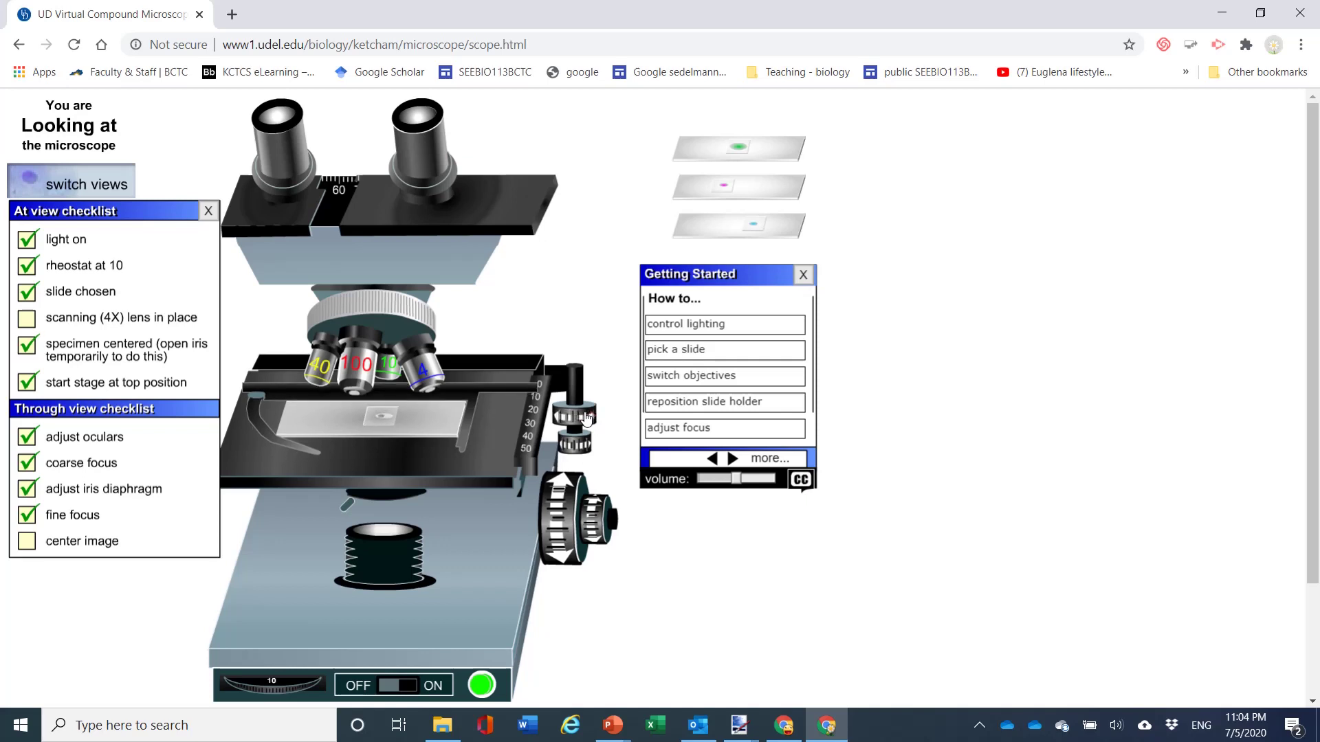
{"action": "left_click", "coordinate": [585, 420]}
{"action": "left_click", "coordinate": [571, 426]}
{"action": "left_click", "coordinate": [582, 449]}
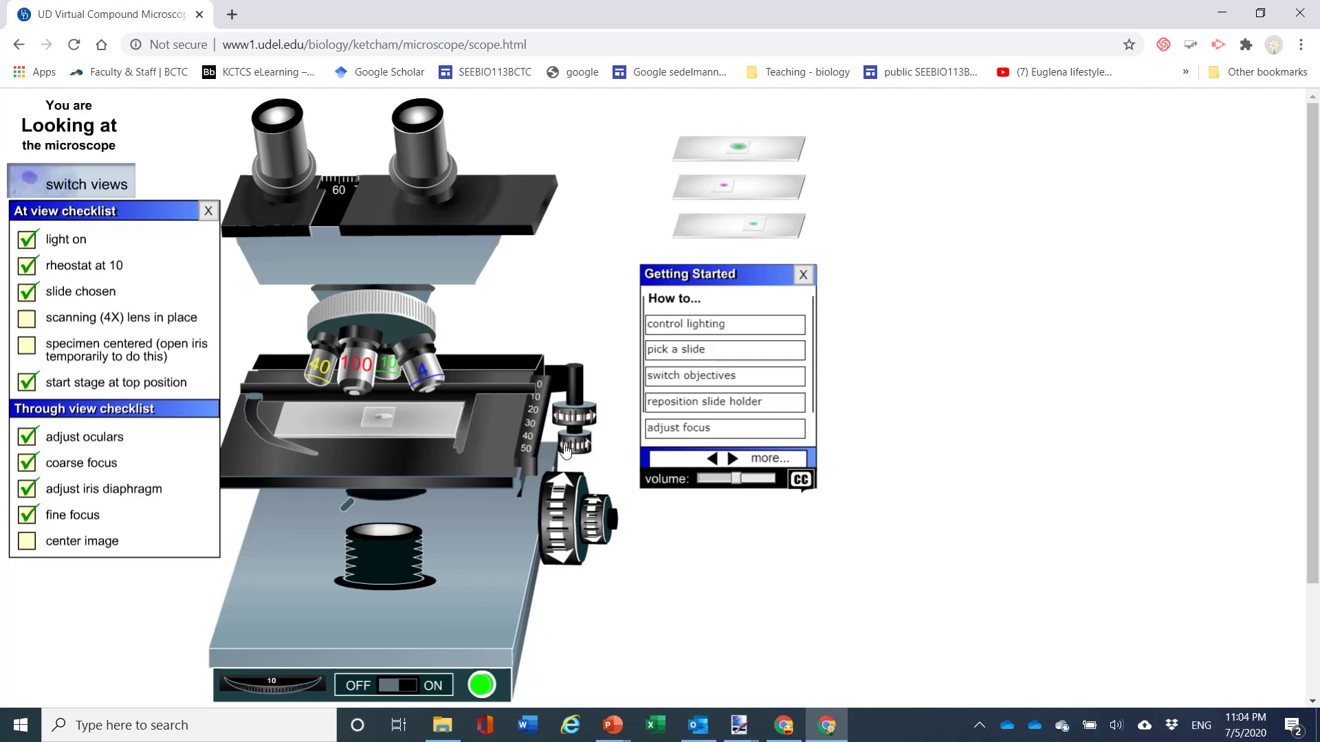
{"action": "left_click", "coordinate": [582, 449]}
{"action": "left_click", "coordinate": [582, 449]}
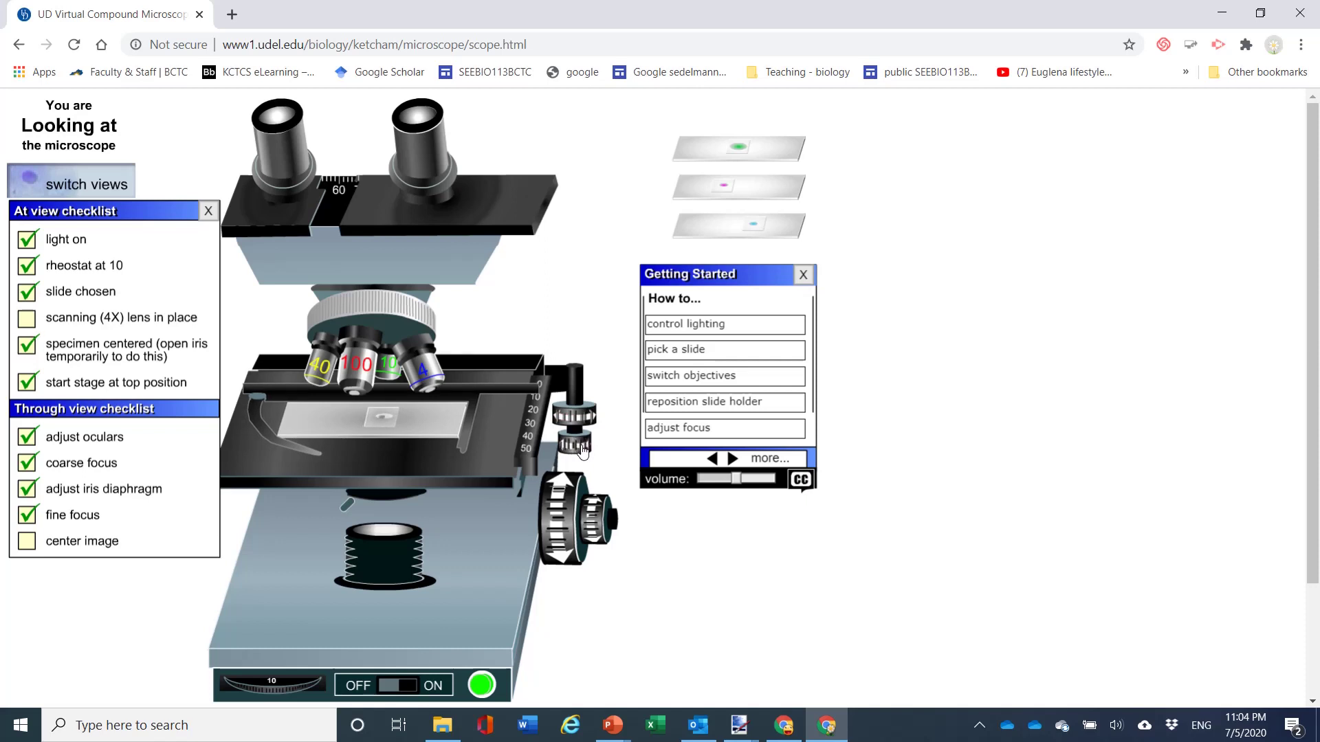
{"action": "left_click", "coordinate": [582, 450]}
- Back in the eyepiece view, swing in the 4X scanning lens and center the letter e on the scale
{"action": "left_click", "coordinate": [83, 181]}
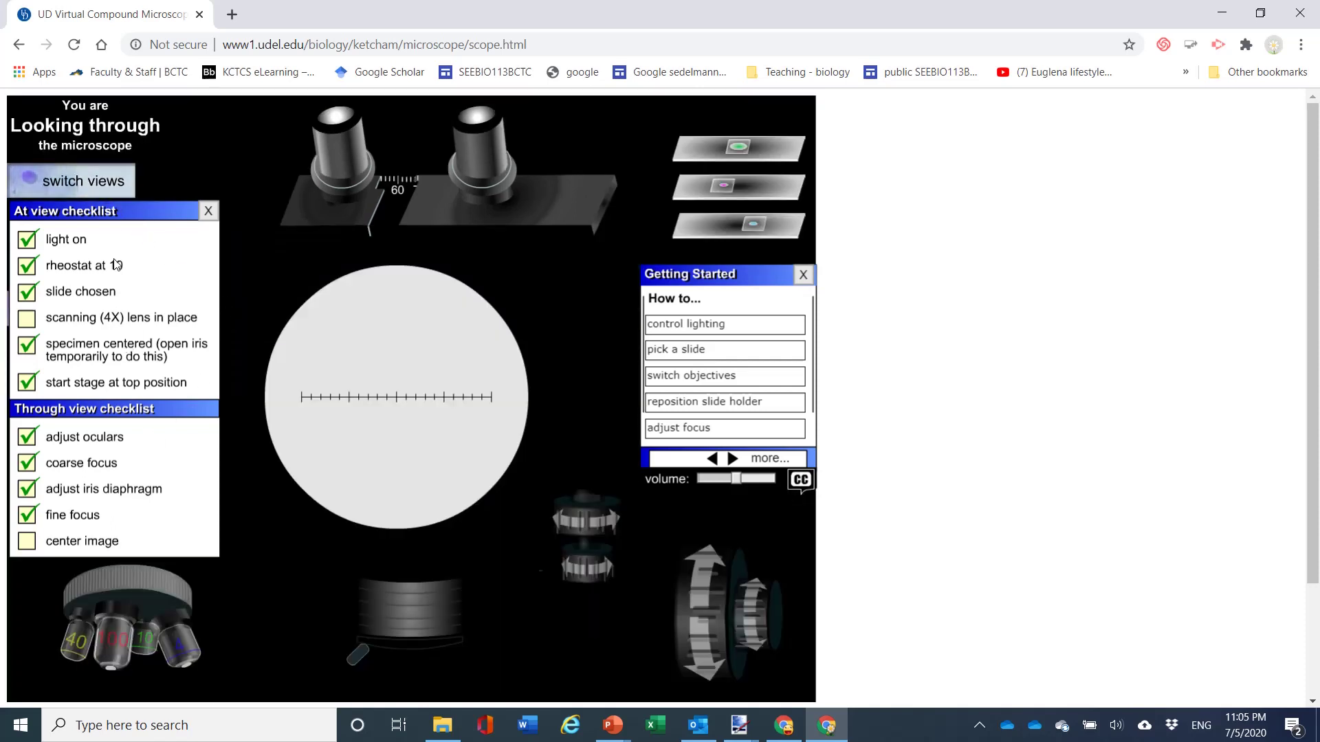
{"action": "left_click", "coordinate": [140, 588]}
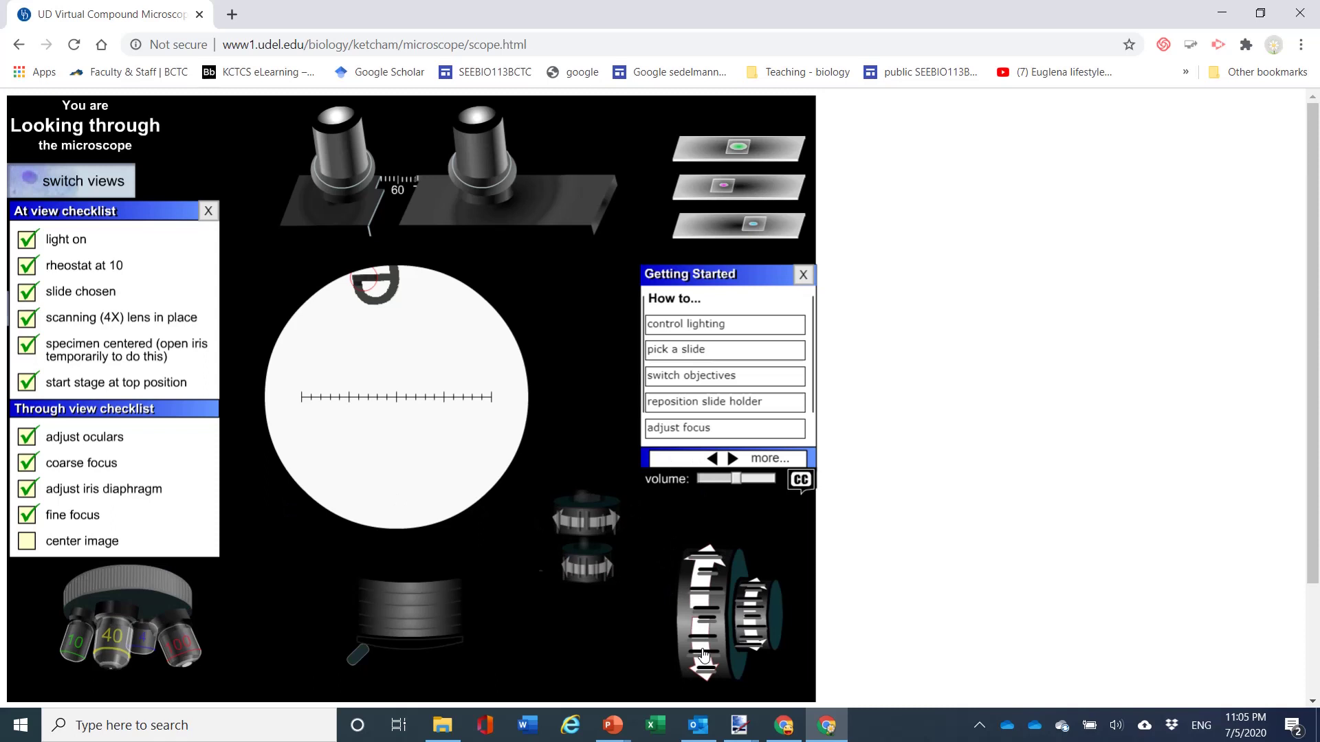
{"action": "left_click", "coordinate": [569, 528]}
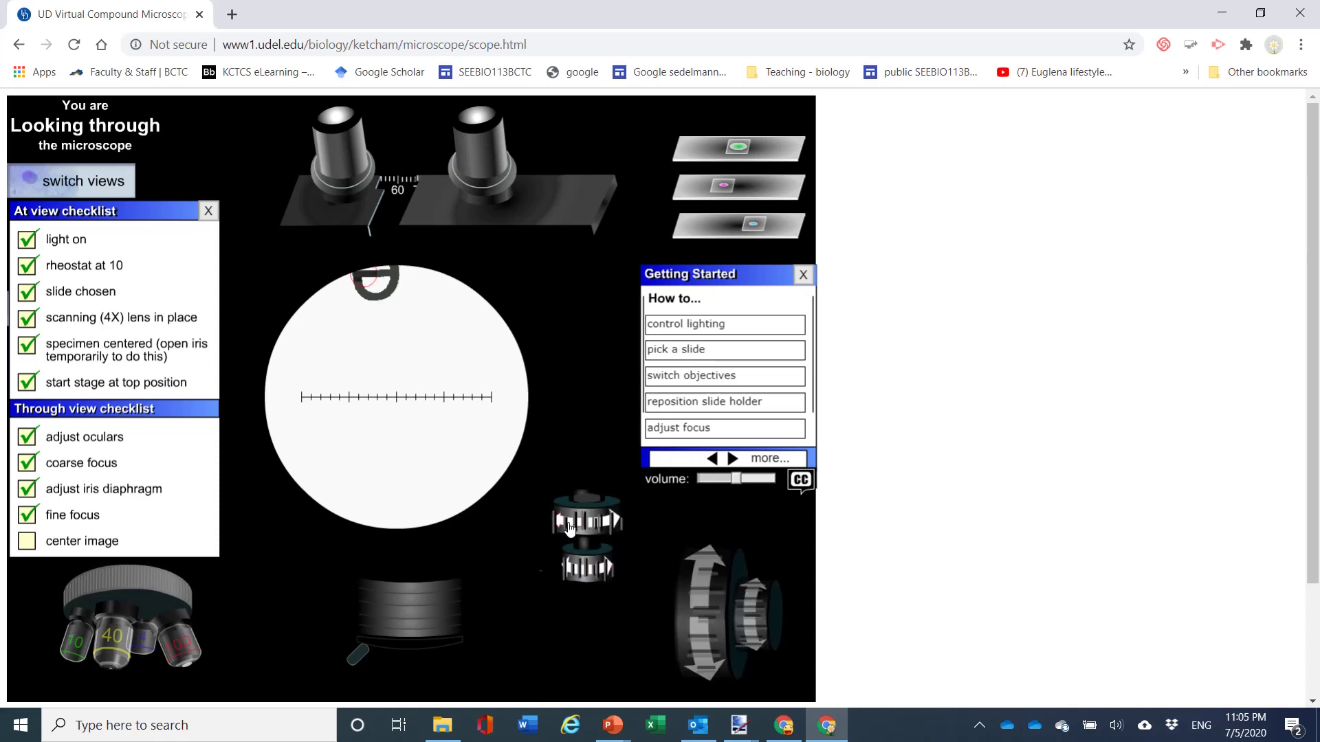
{"action": "left_click_drag", "start_coordinate": [570, 528], "coordinate": [603, 528]}
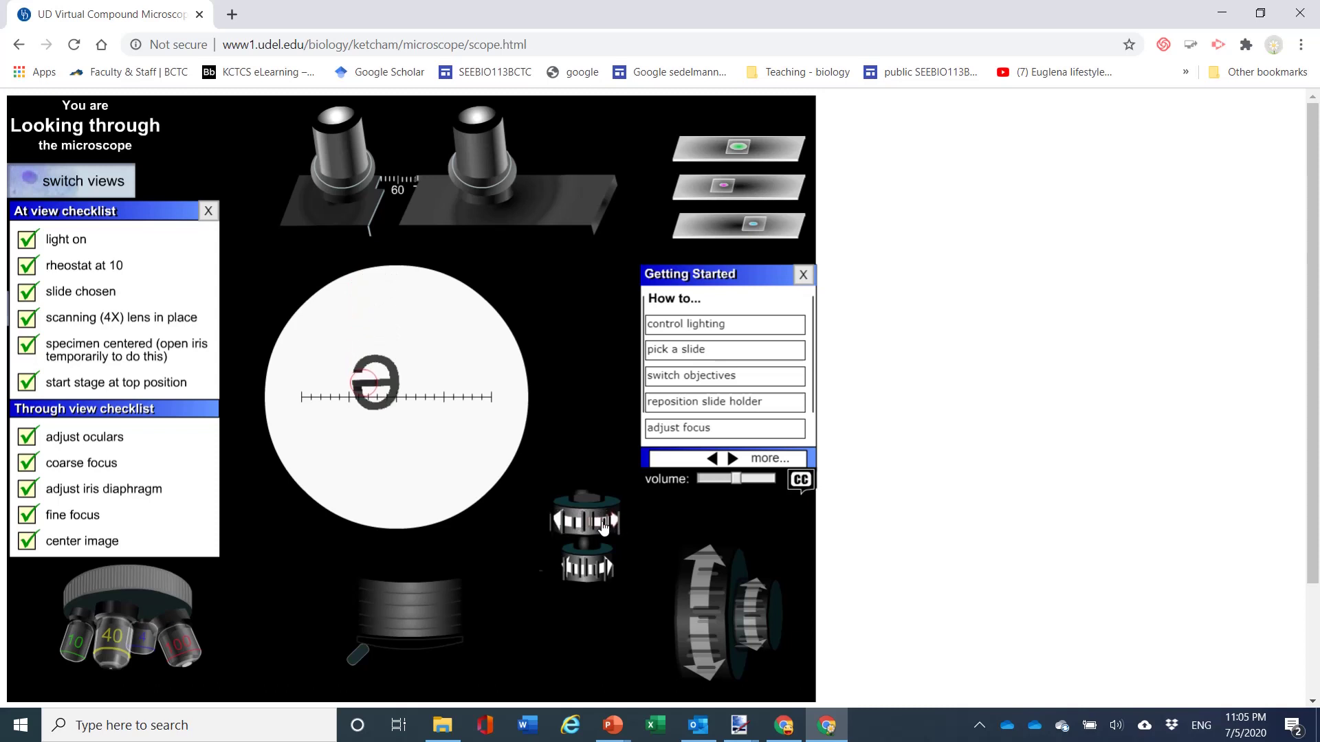